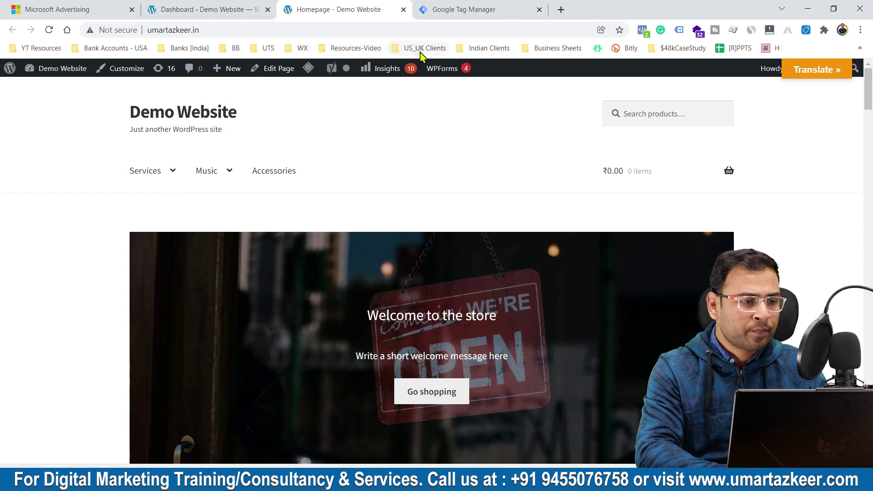
click(67, 11)
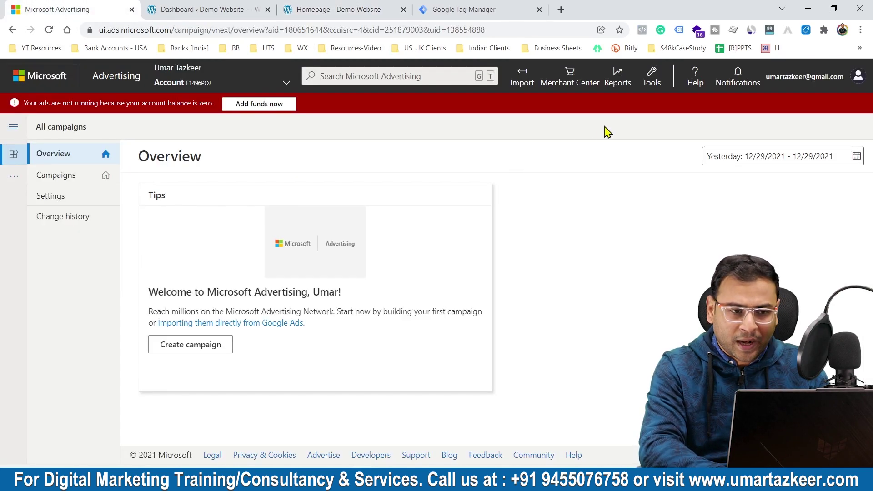
click(333, 7)
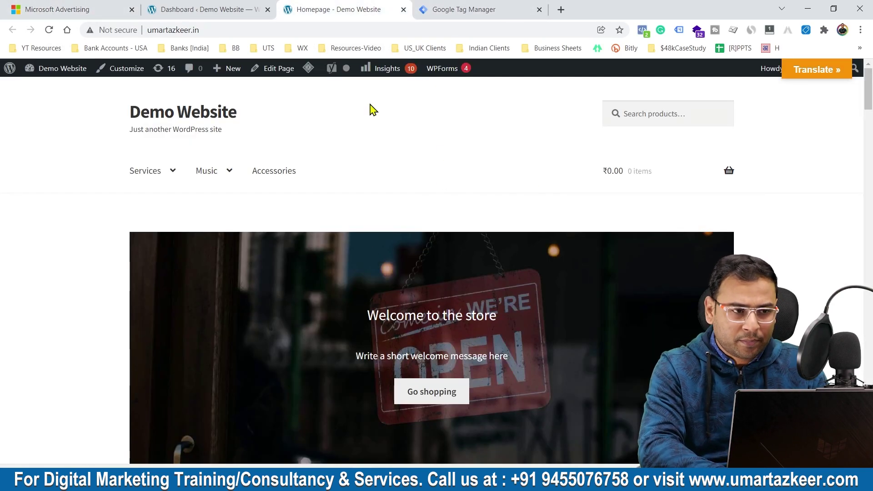
click(472, 9)
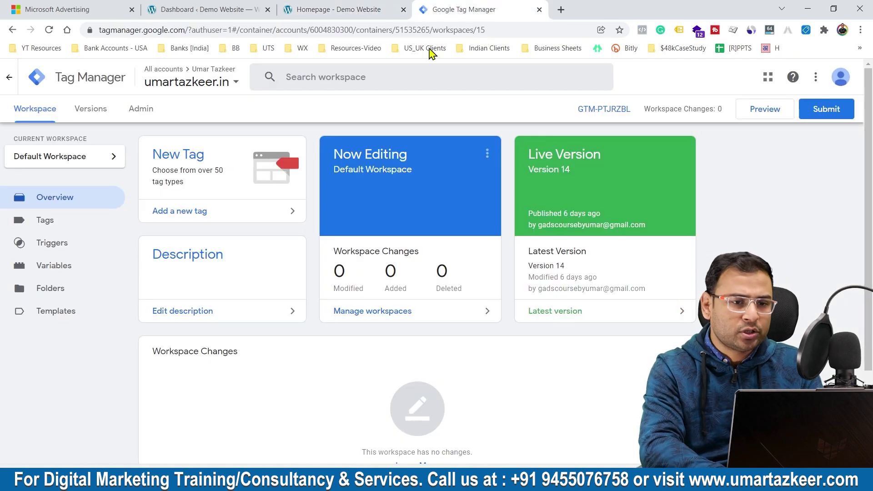
click(352, 6)
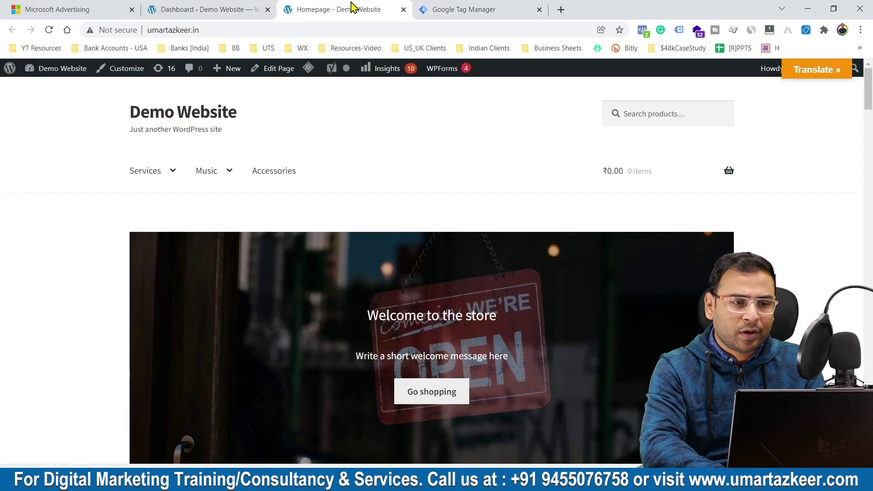
Start creating a new UET tag in Microsoft Advertising's conversion tracking tools.
click(34, 7)
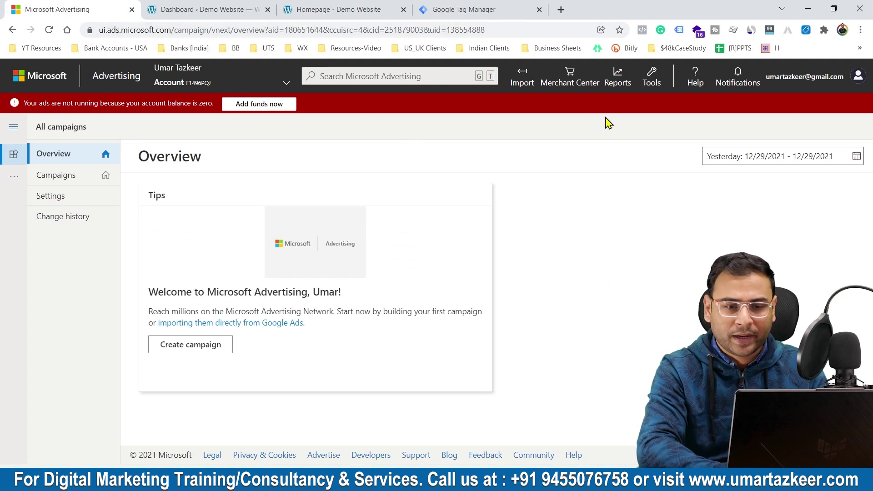
click(650, 78)
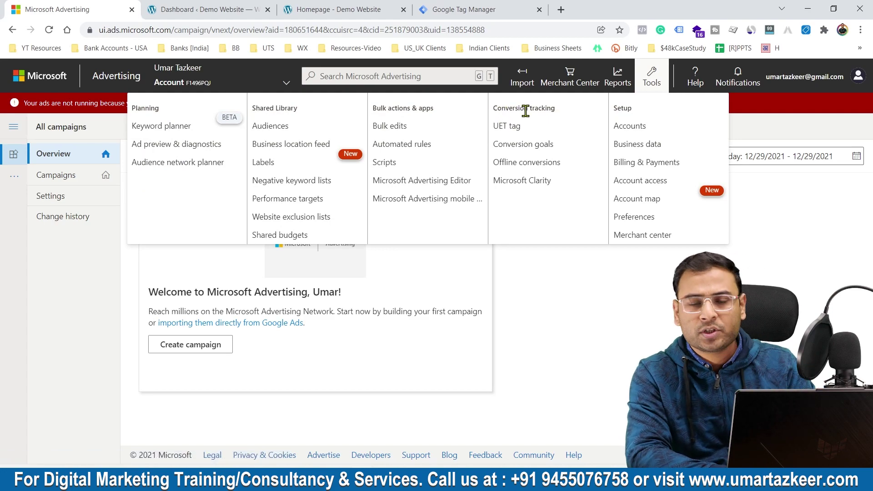
click(505, 127)
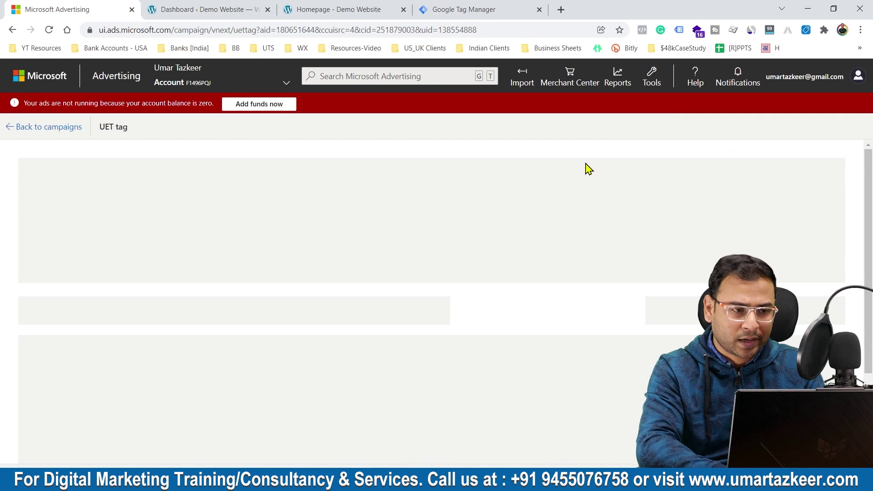
scroll(254, 347, down, 1)
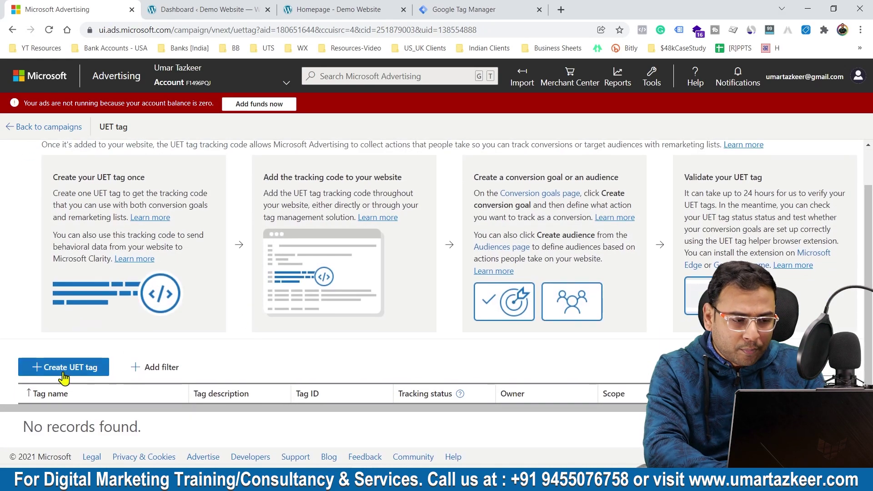
click(65, 368)
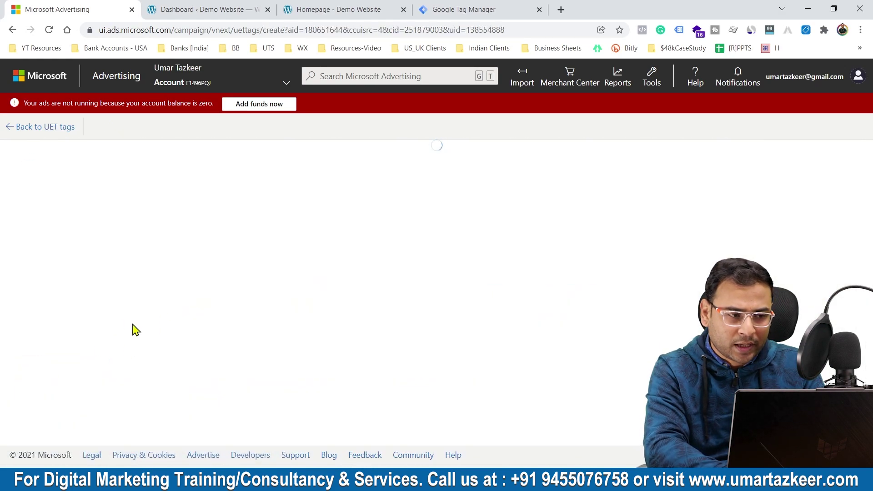
Name the new UET tag "DemoTag".
click(247, 208)
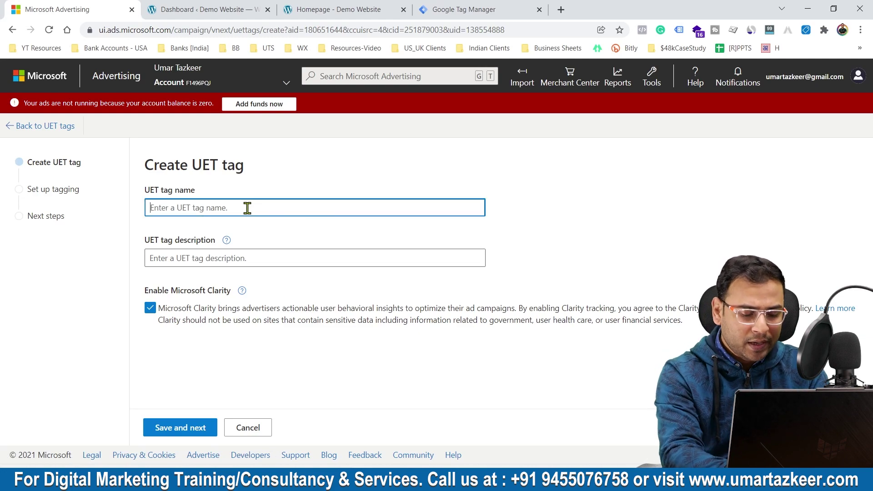
text(uet)
key(BackSpace)
key(BackSpace)
key(BackSpace)
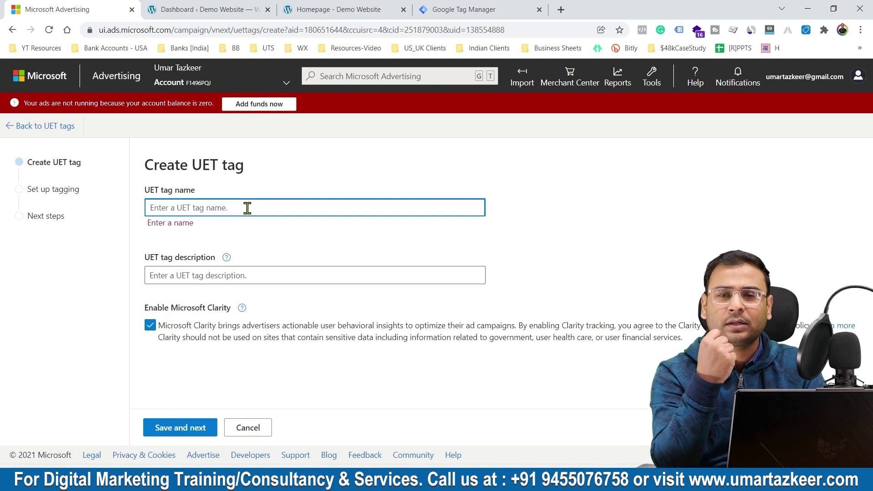
text(DemoTag)
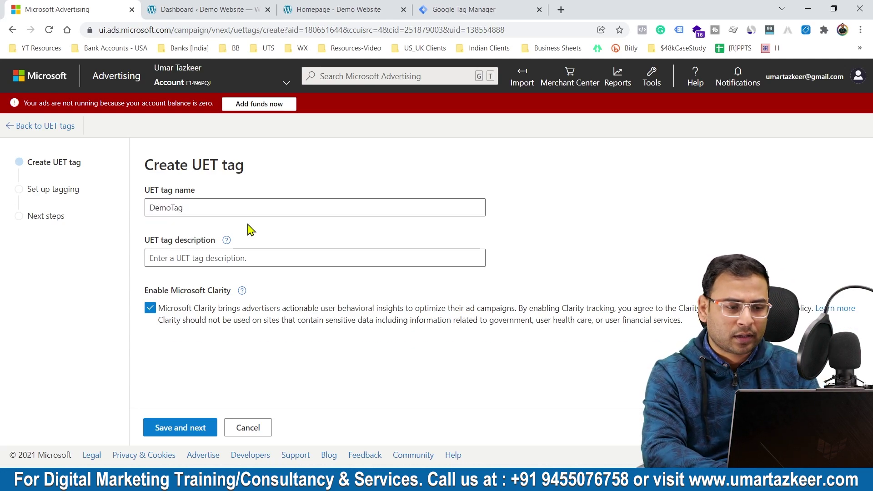
Enter a UET tag description stating that the tag is on the demo website's .in domain.
click(211, 253)
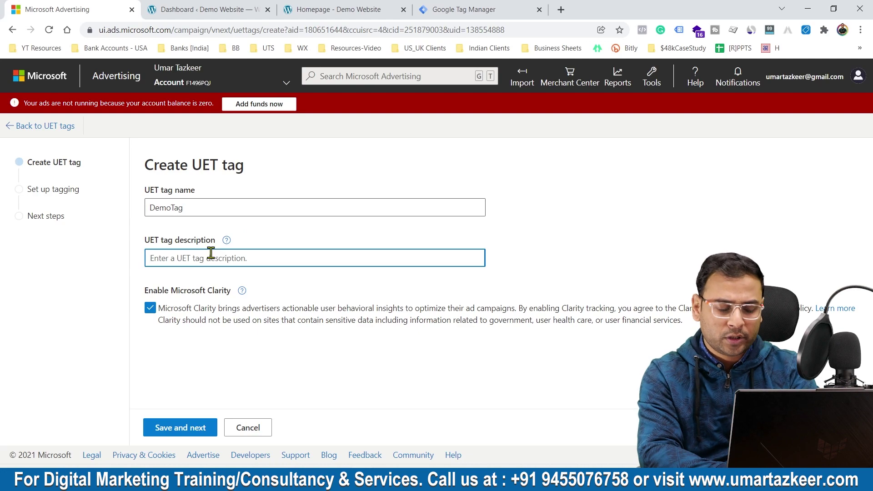
text(Tag is on u)
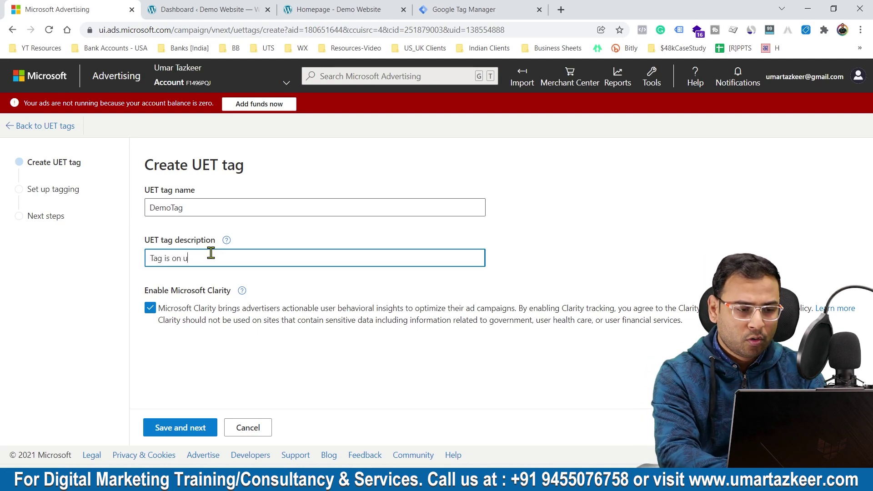
text(marta)
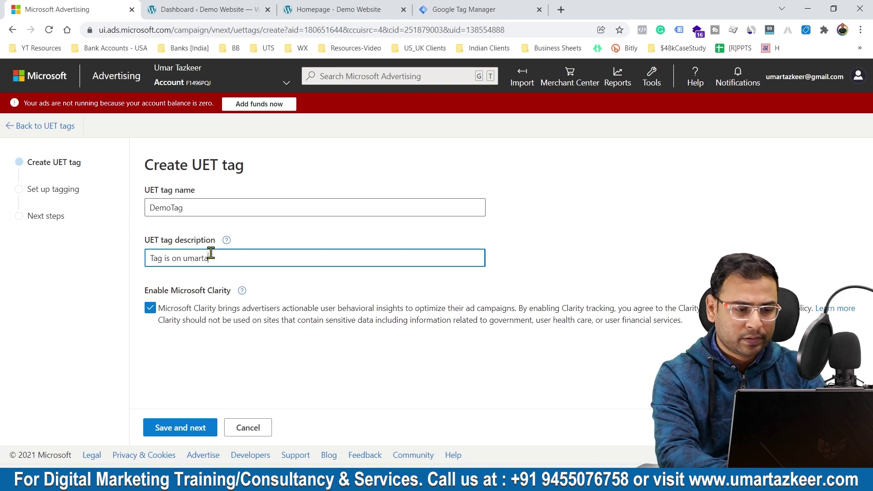
text(zkeer.in website)
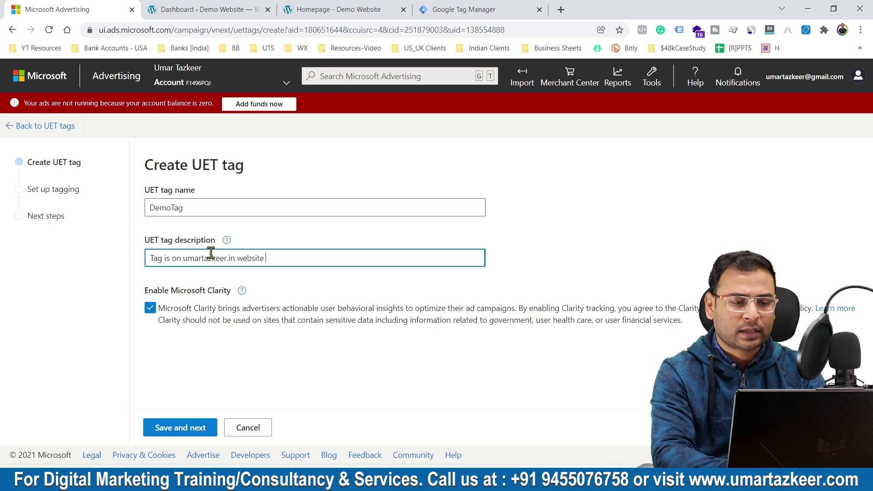
Disable Microsoft Clarity for the UET tag and save it to proceed to the tagging setup.
click(421, 313)
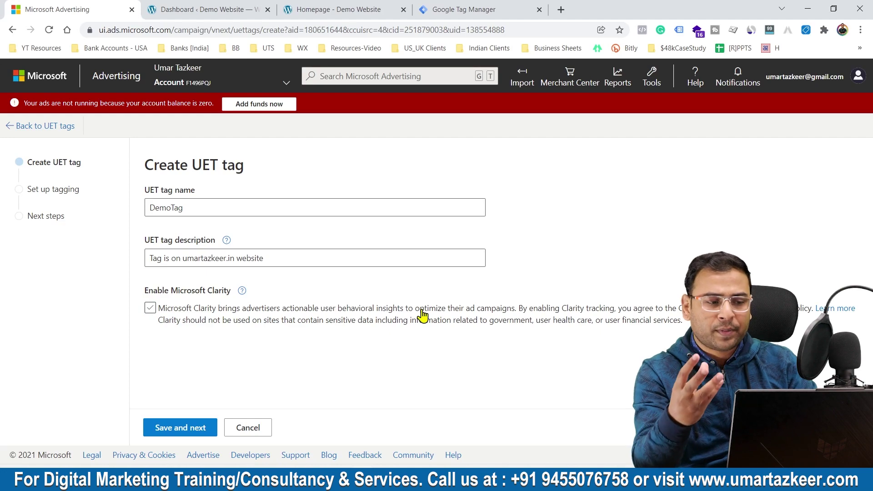
click(421, 314)
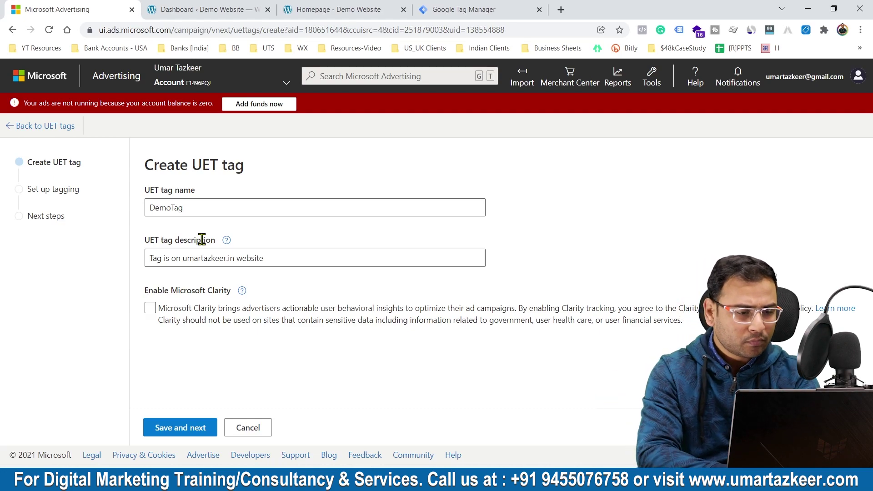
click(224, 257)
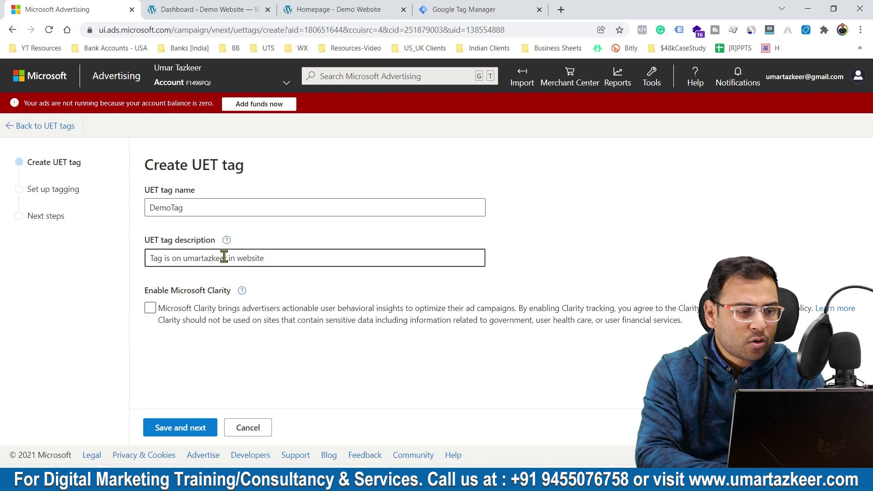
click(186, 429)
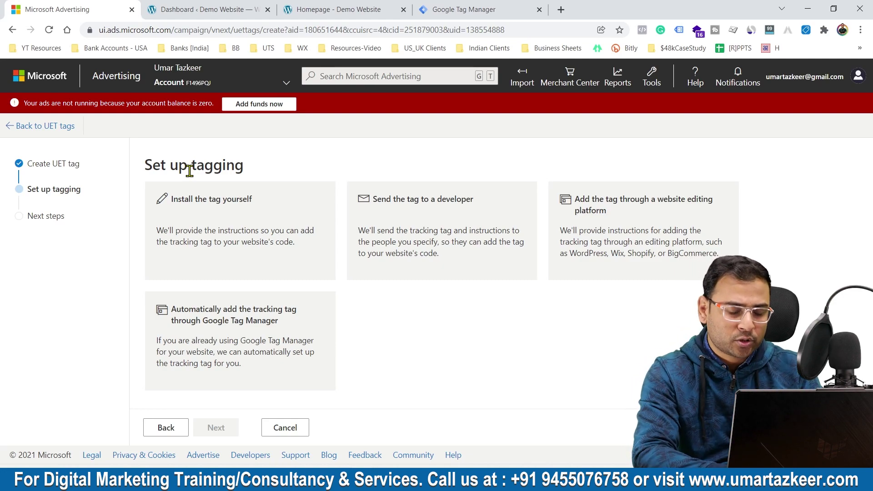
Examine the instructions and tracking script for installing the tag yourself, and return to the tagging options.
click(233, 215)
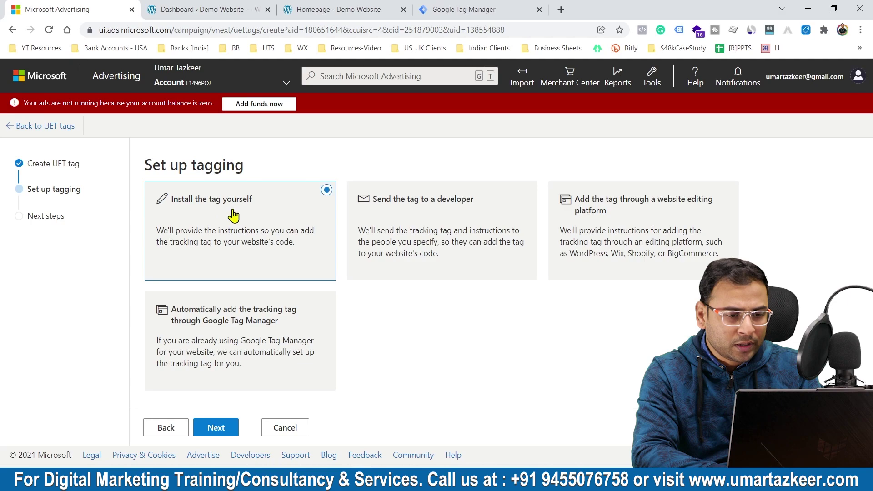
click(220, 425)
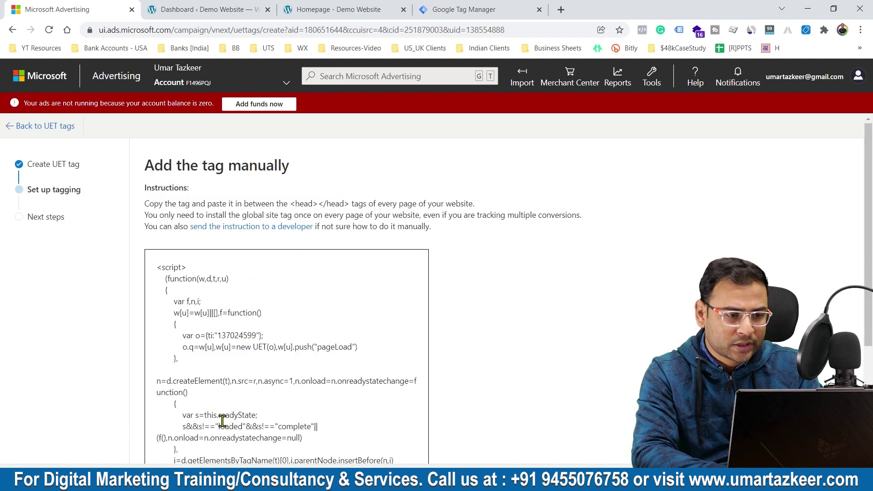
scroll(381, 249, down, 3)
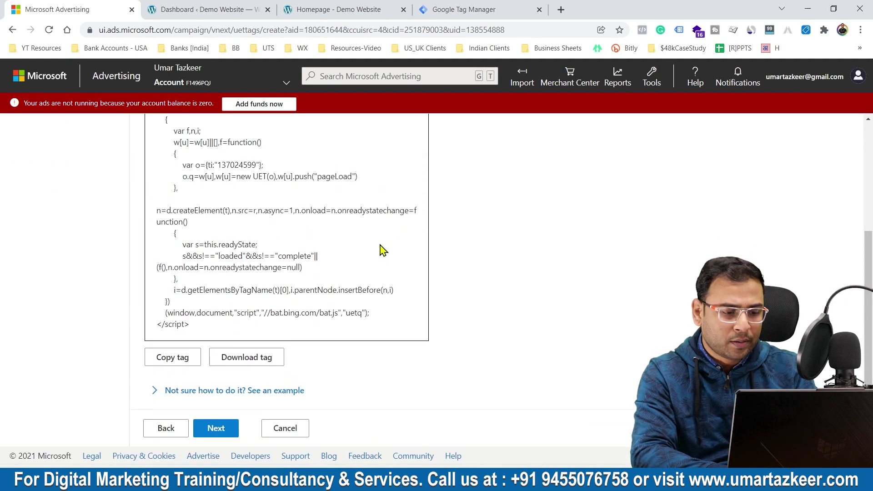
scroll(371, 273, up, 3)
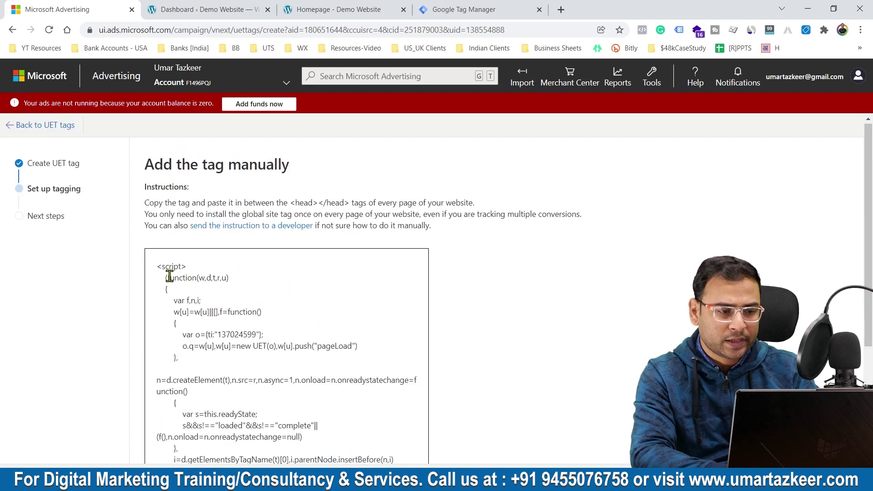
drag(157, 266, 296, 367)
click(348, 403)
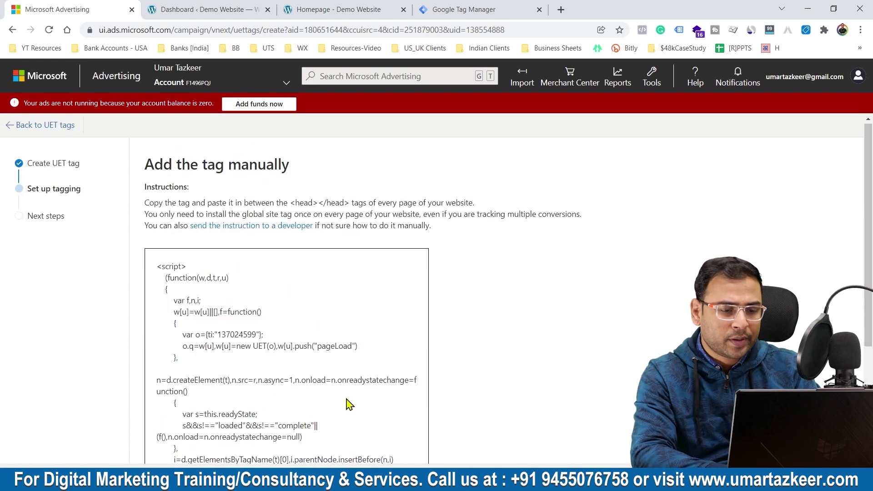
scroll(348, 404, down, 3)
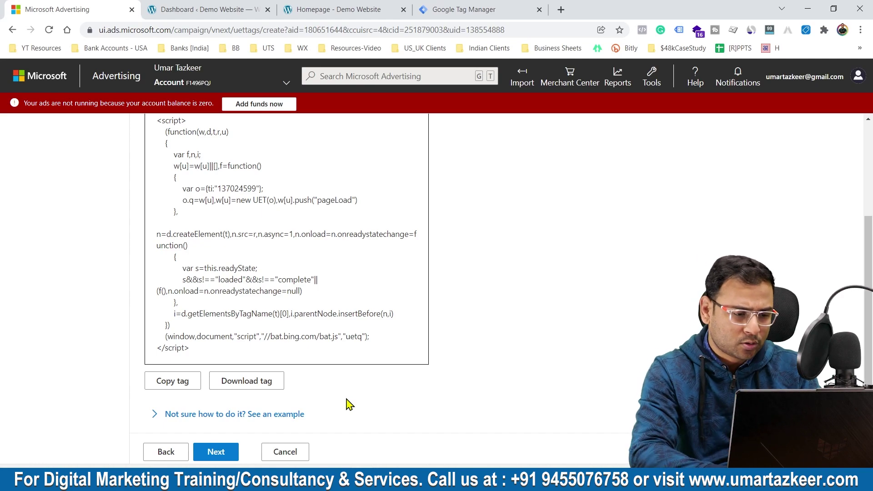
click(165, 452)
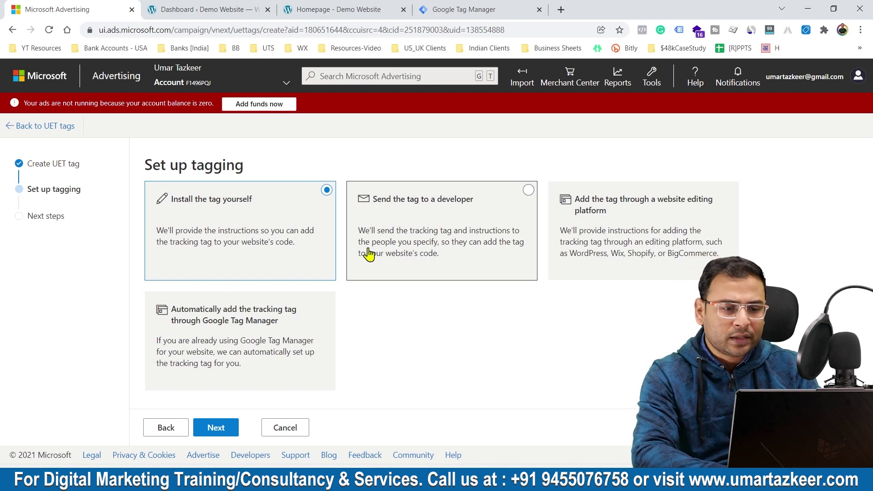
click(478, 213)
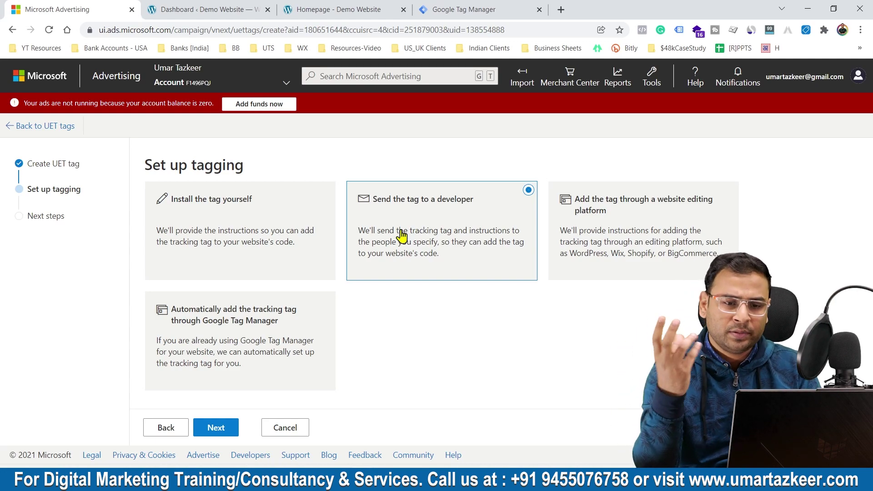
click(615, 233)
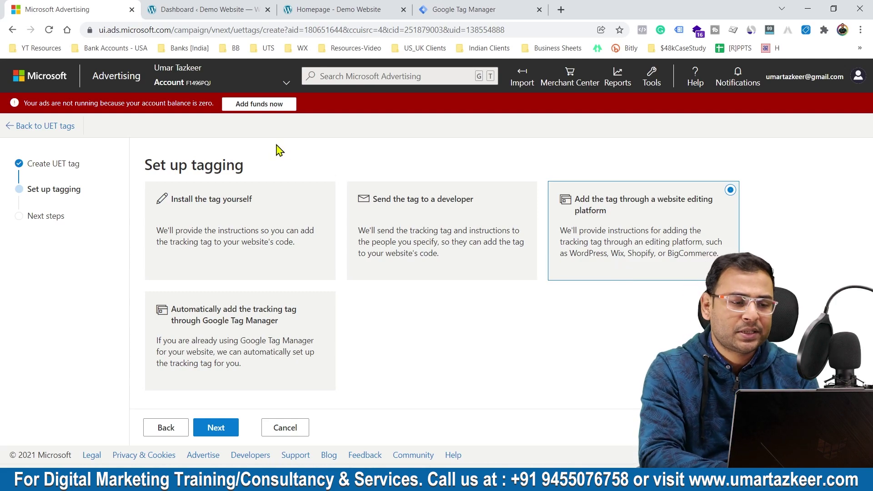
click(333, 313)
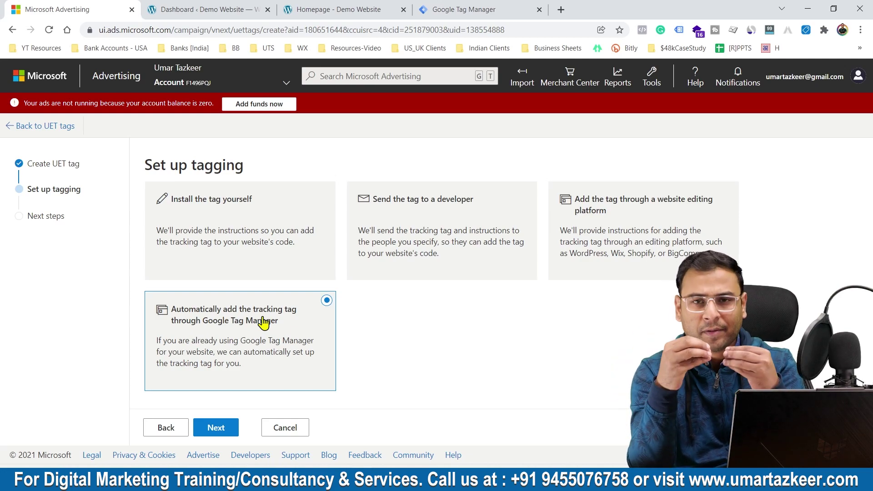
Choose to install the tag yourself and highlight the tag ID inside the manual tracking script.
click(240, 207)
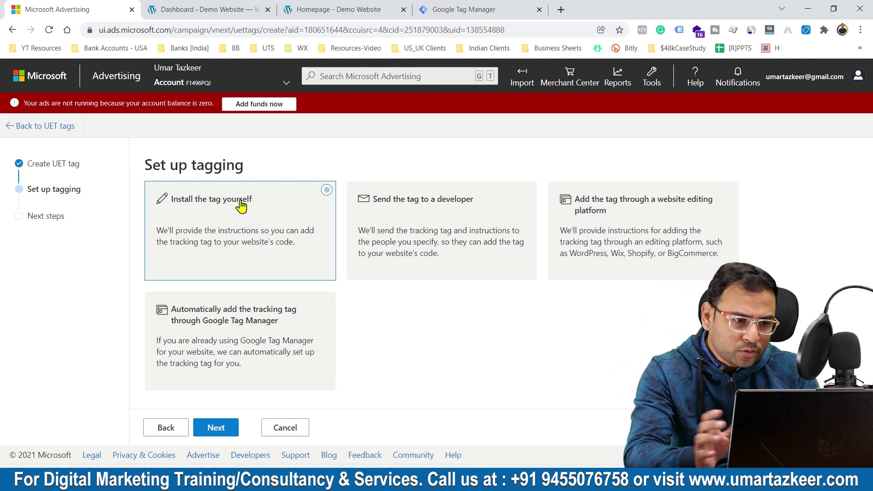
click(235, 433)
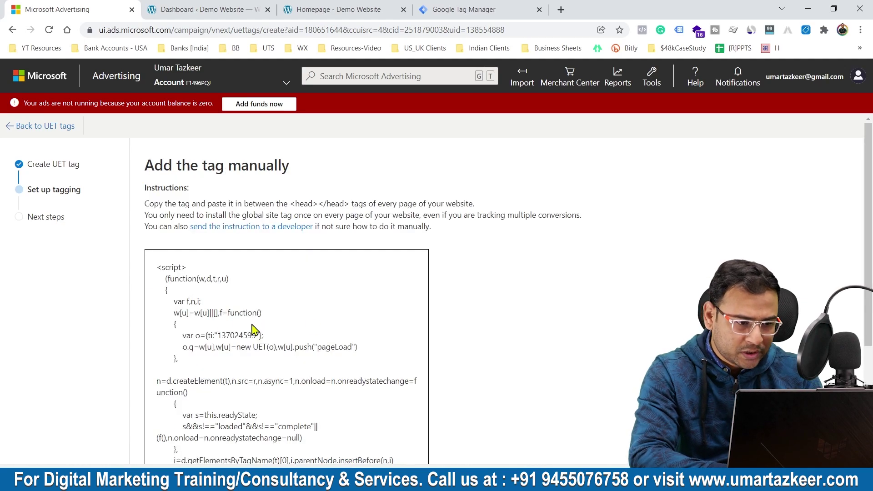
double_click(231, 335)
scroll(231, 335, up, 4)
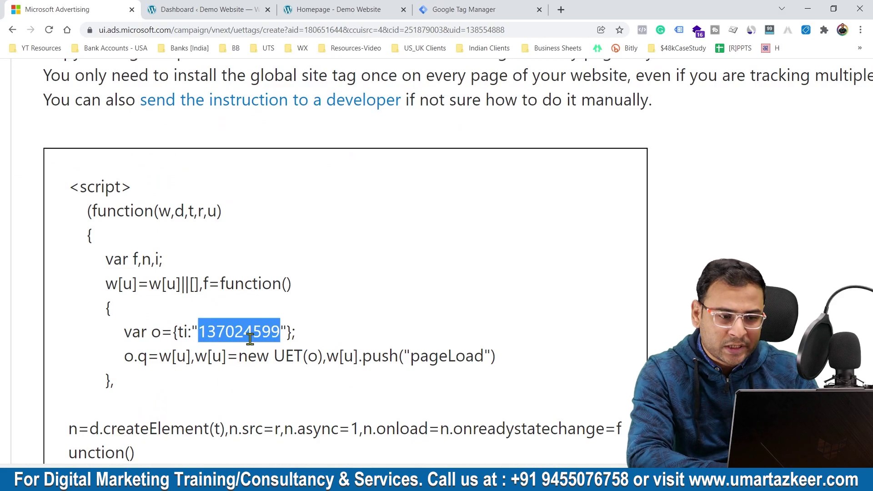
scroll(244, 311, down, 4)
Switch to Google Tag Manager and create a new tag named "UET Tag" in the demo website's container.
key(ctrl+4)
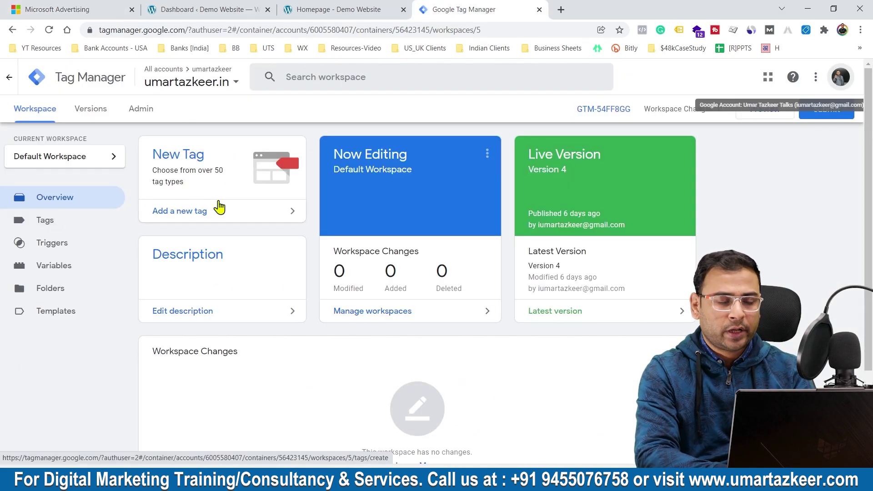
click(354, 7)
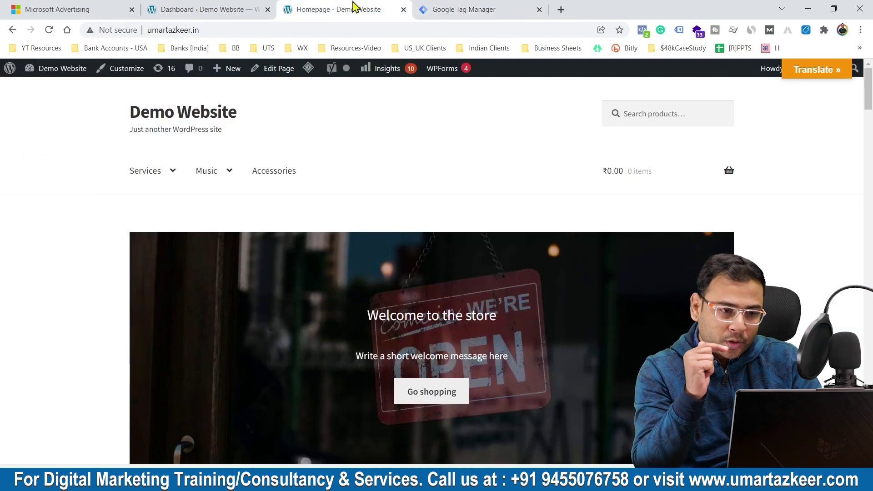
click(467, 6)
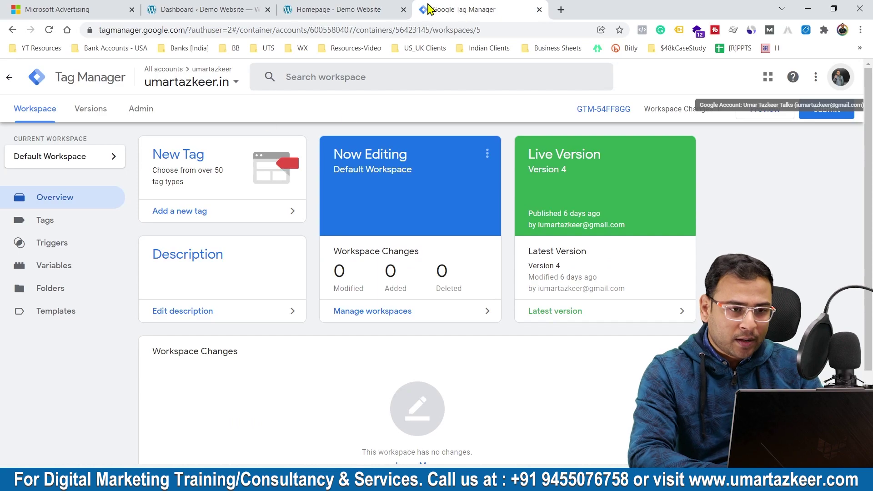
click(57, 224)
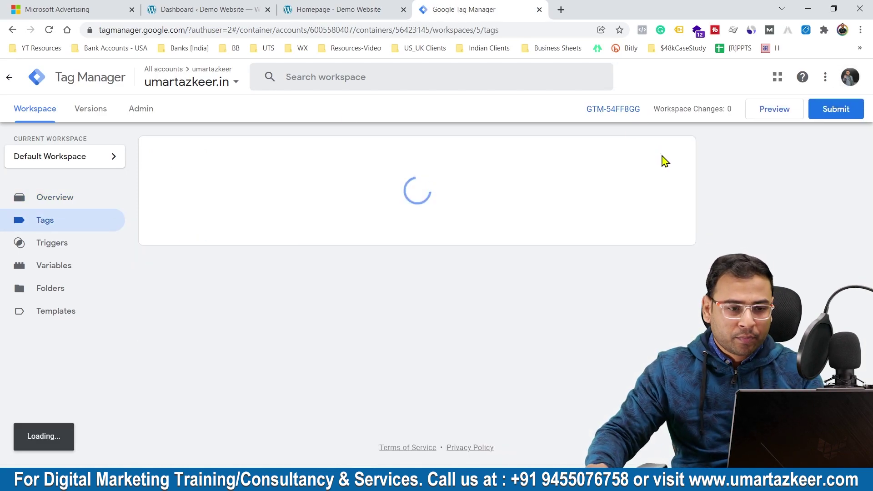
click(669, 154)
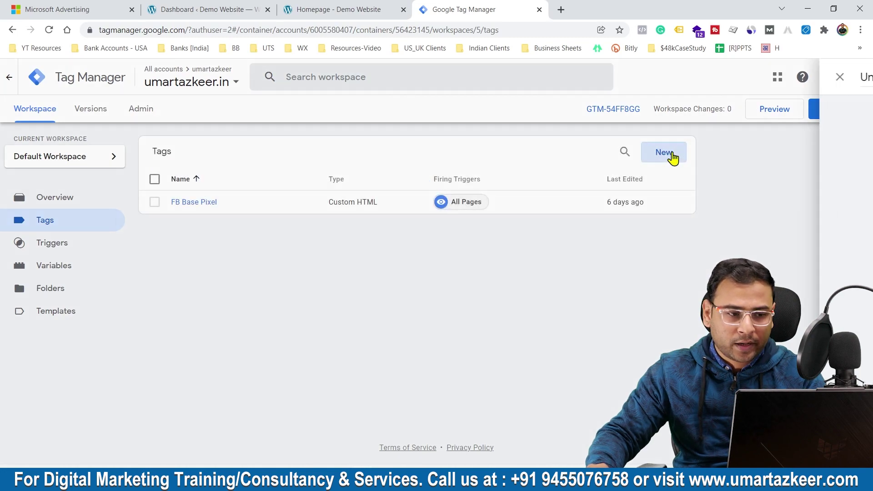
click(230, 69)
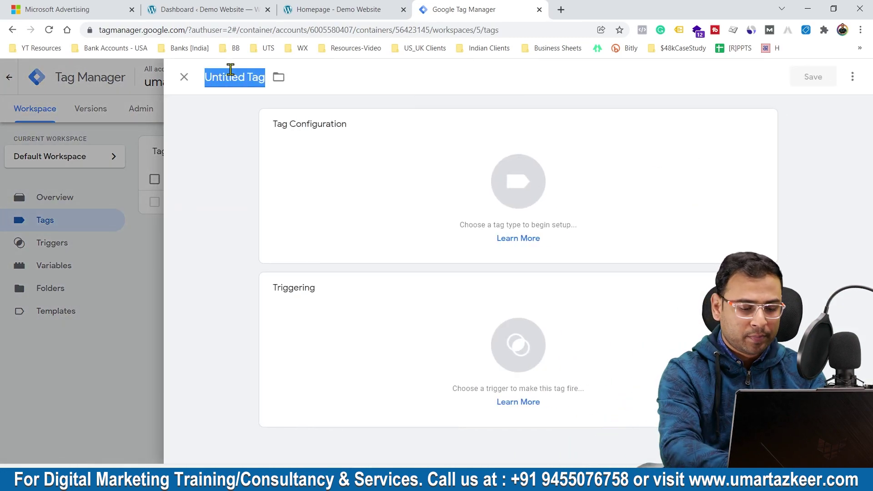
text(UET TAg)
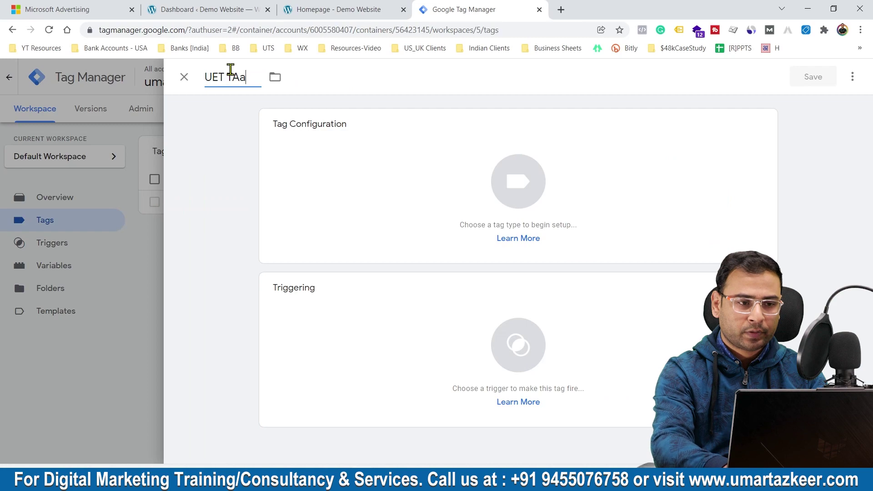
key(BackSpace)
key(BackSpace)
text(ag)
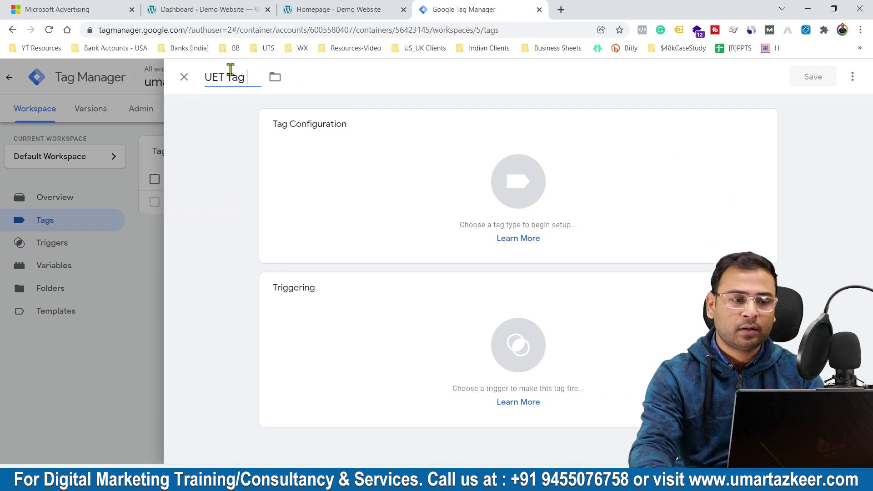
Search the tag types for "Micr" and choose Microsoft Advertising Universal Event Tracking as the tag type.
click(392, 168)
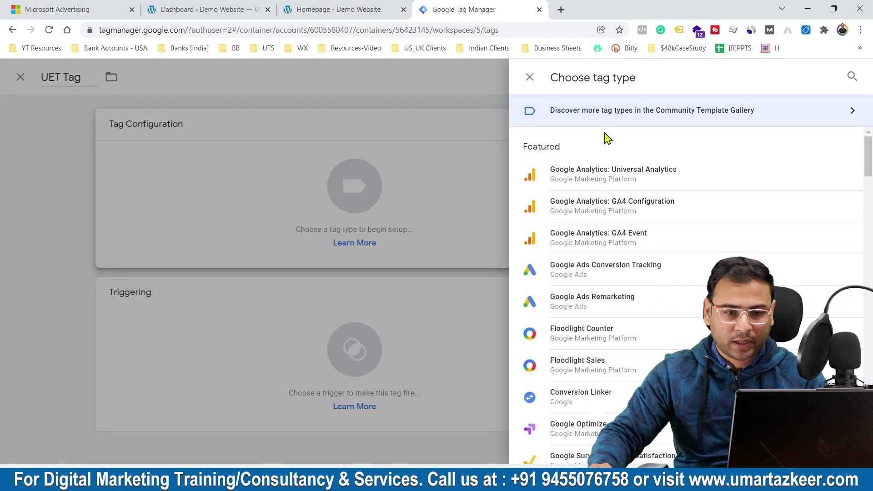
click(852, 76)
text(M)
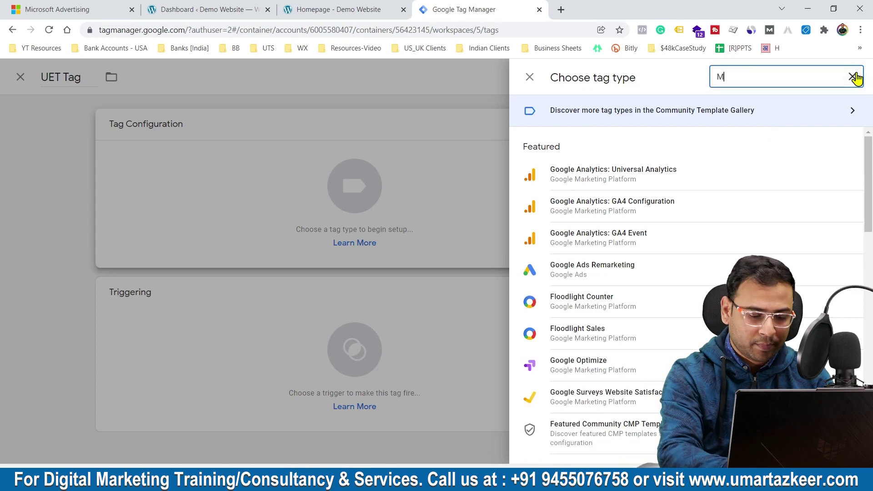
text(icr)
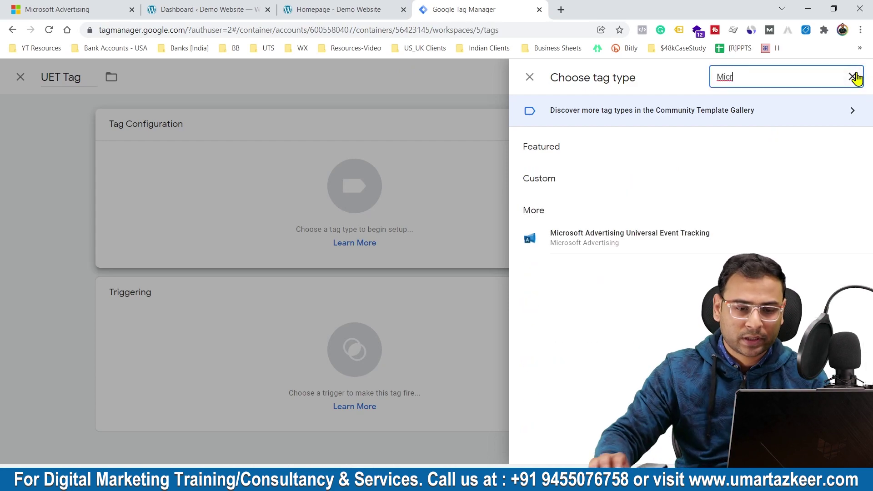
click(641, 243)
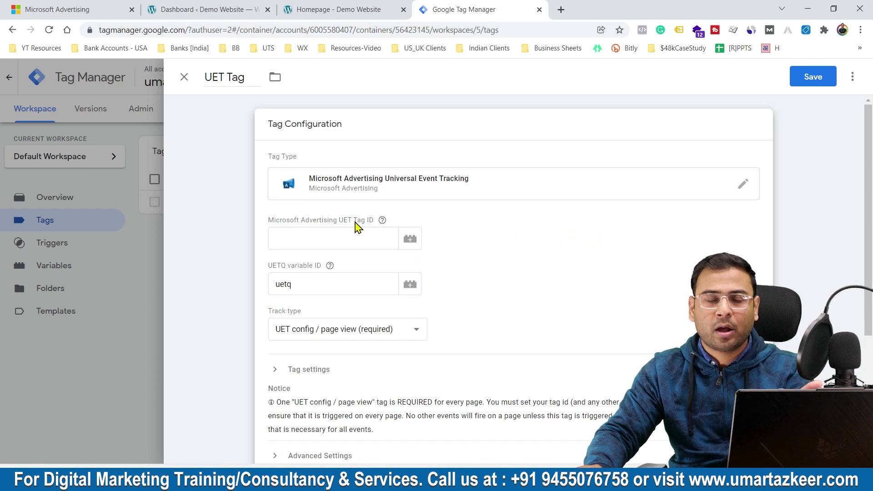
Enter 137024599 as the Microsoft Advertising UET Tag ID.
click(338, 234)
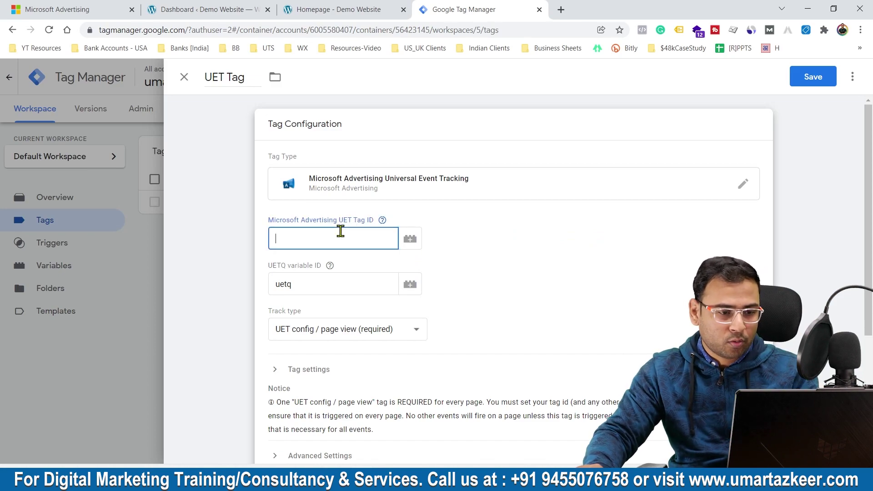
text(137024599)
click(545, 246)
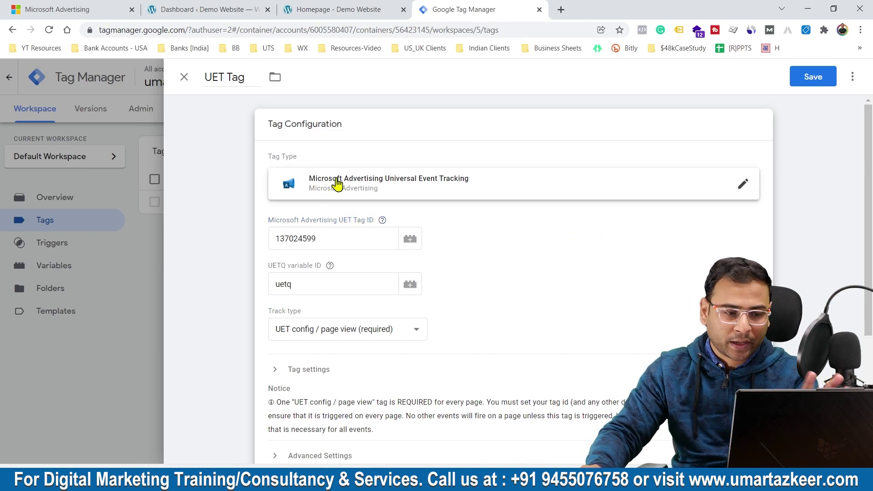
Add the All Pages trigger to the UET tag and save the tag.
scroll(522, 249, down, 3)
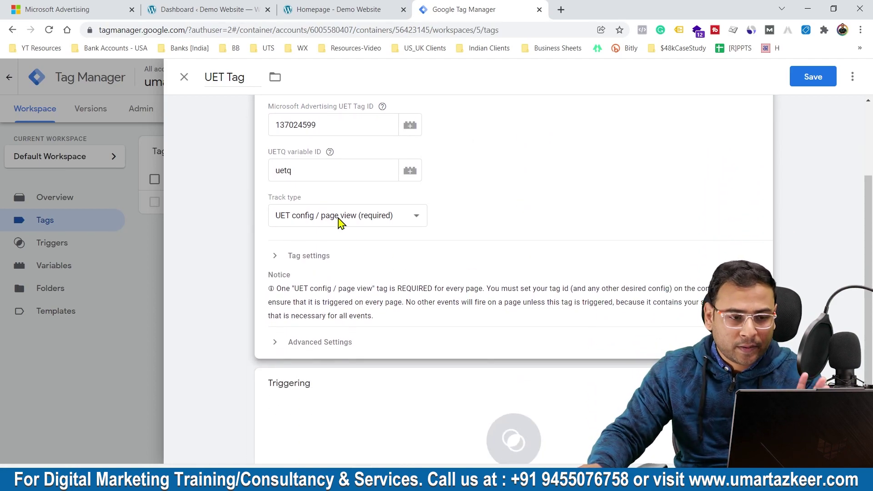
scroll(421, 335, down, 2)
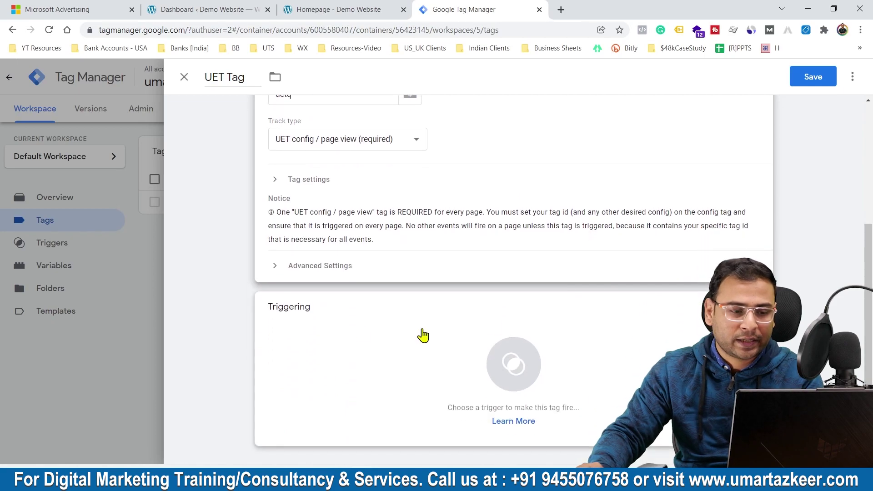
click(418, 334)
click(224, 132)
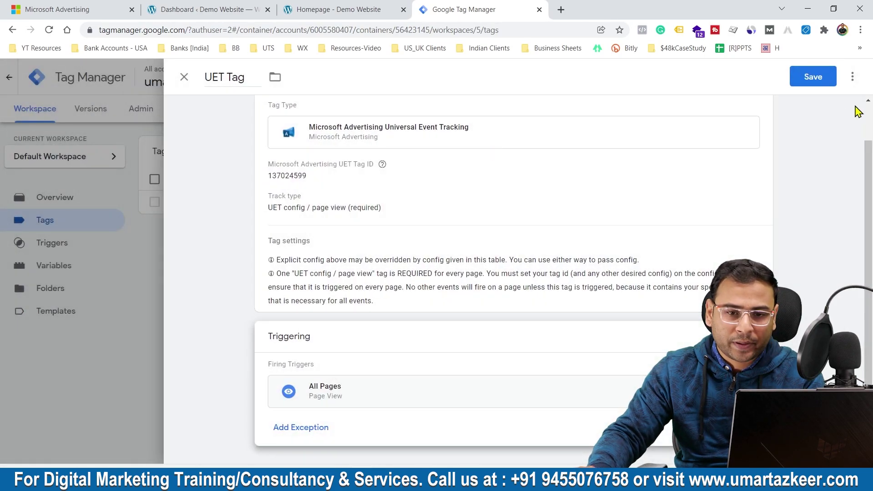
click(813, 77)
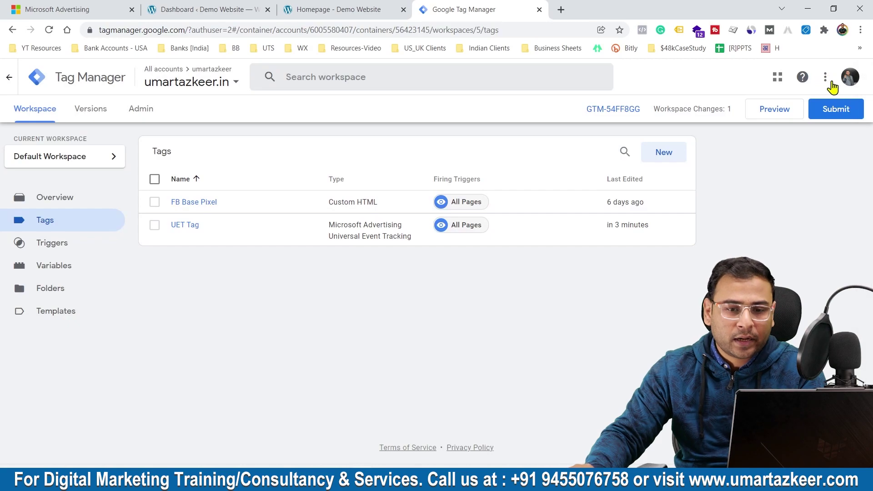
Submit the workspace changes with the version name "UET Tag - 30/12/21" and publish them to the Live environment.
click(831, 108)
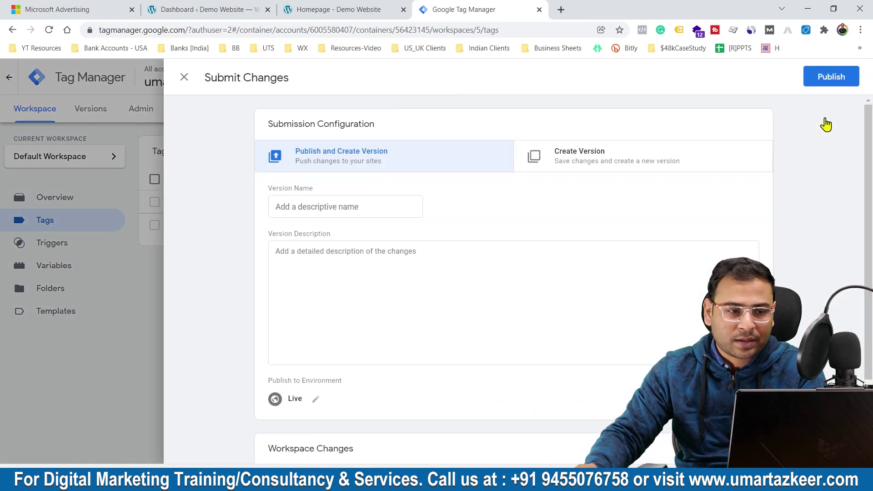
click(402, 202)
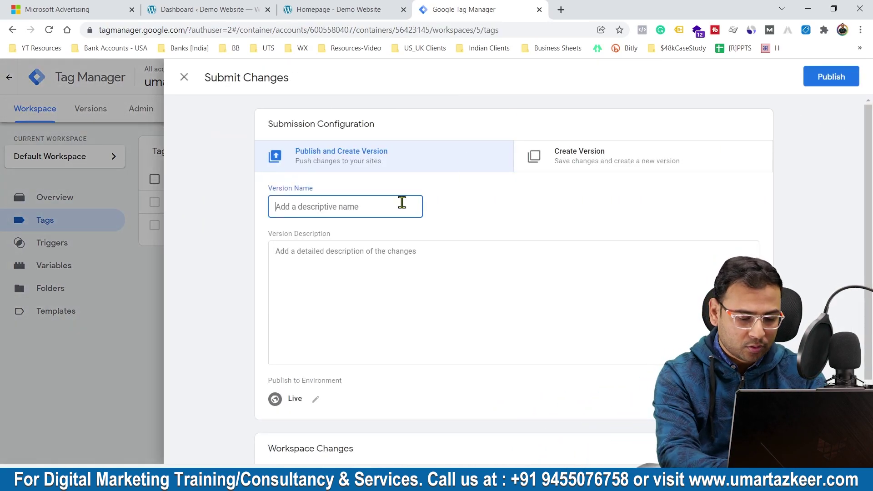
text(UET Tag - 30/12/21)
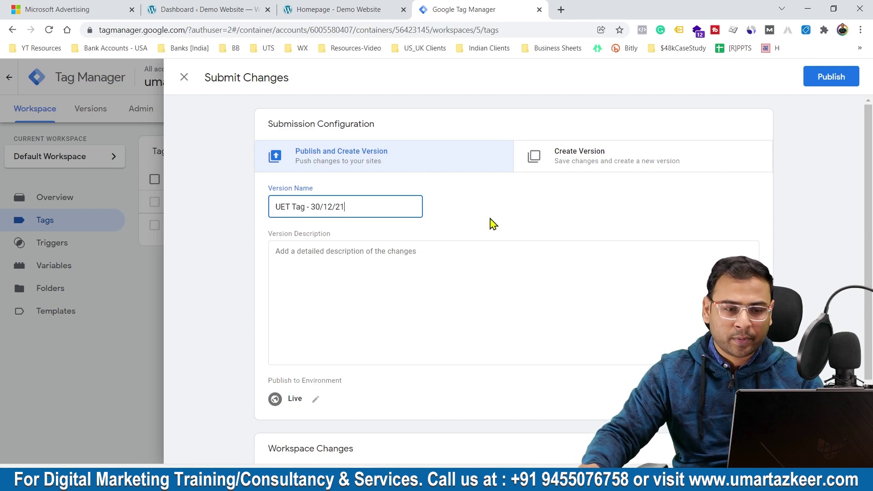
click(505, 214)
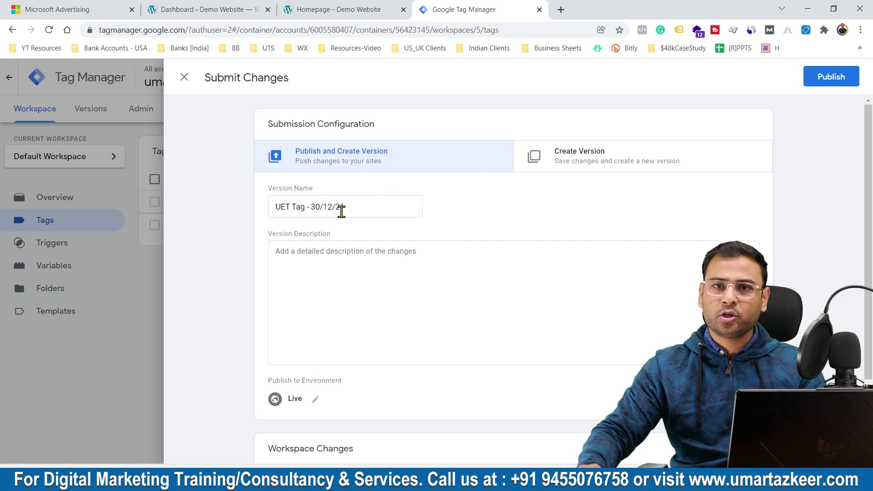
click(835, 80)
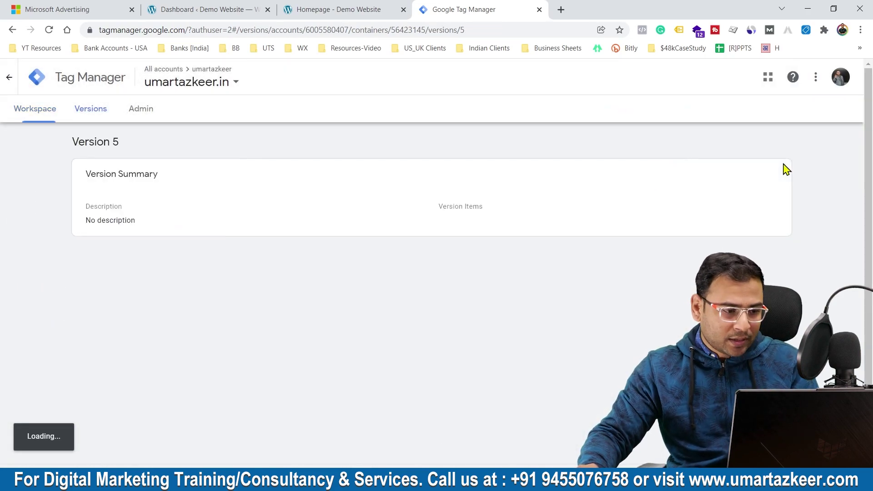
Return to the workspace, start preview mode and connect Tag Assistant to the demo website's URL.
click(30, 111)
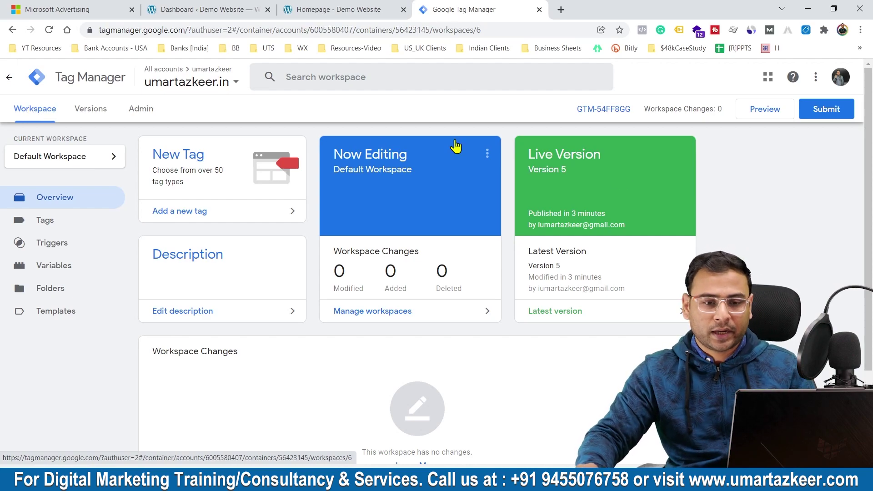
click(774, 112)
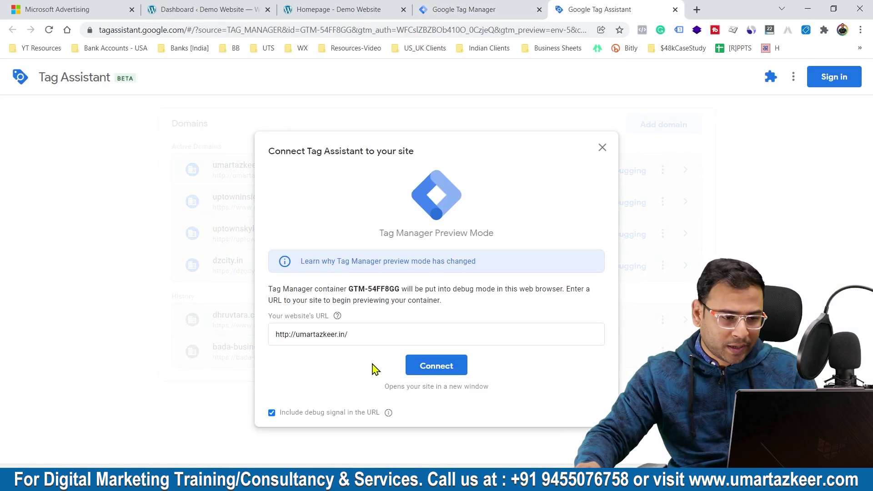
click(359, 336)
key(ctrl+a)
click(425, 366)
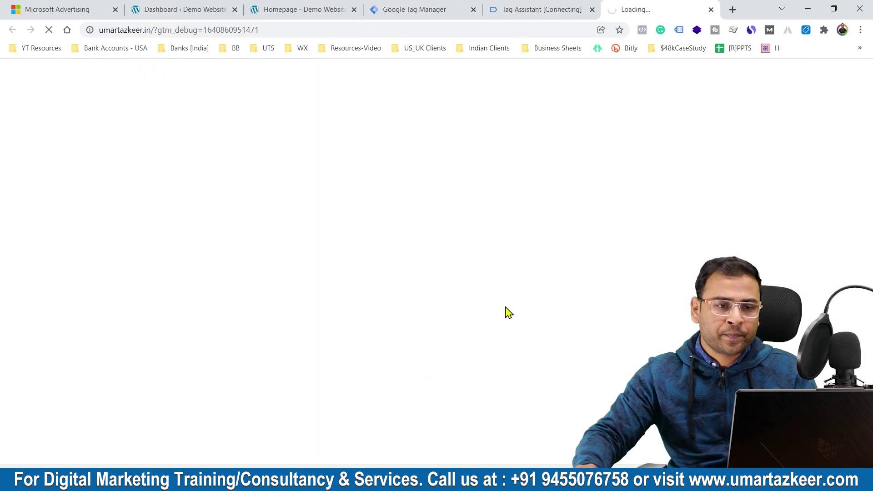
Check the Tag Assistant connection to the demo website and examine which tags fired in the summary.
click(544, 7)
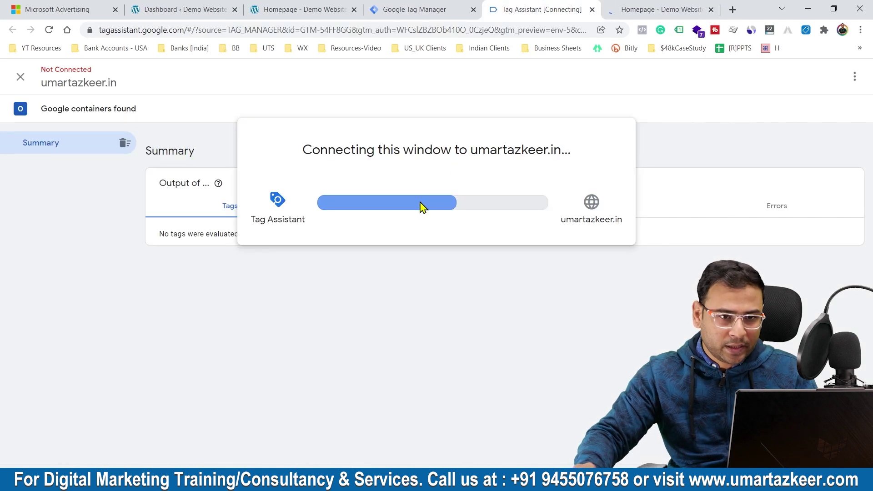
click(680, 13)
click(518, 14)
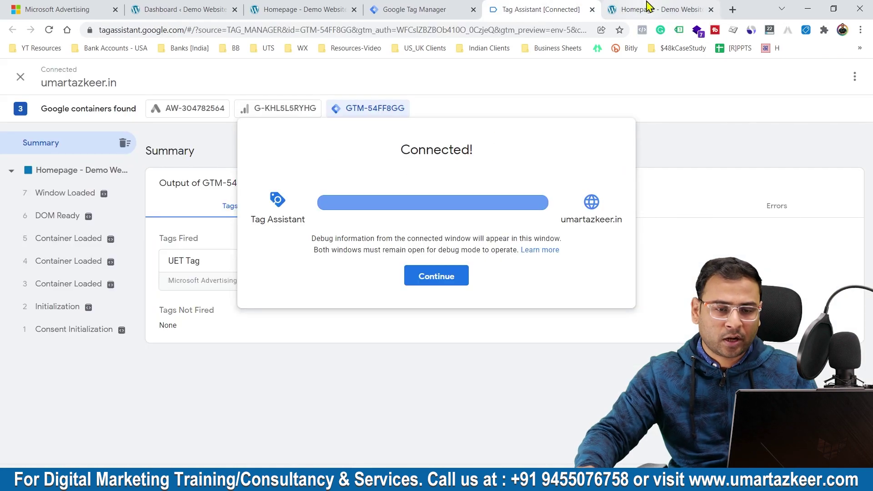
click(659, 10)
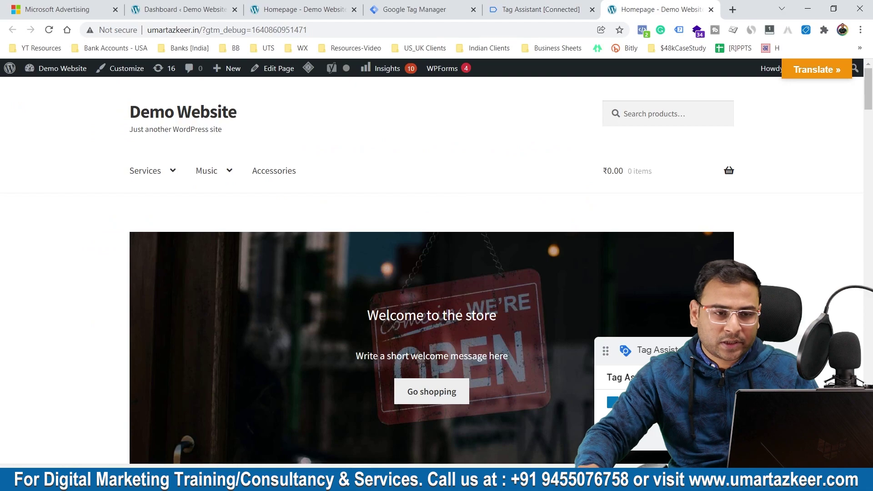
click(566, 8)
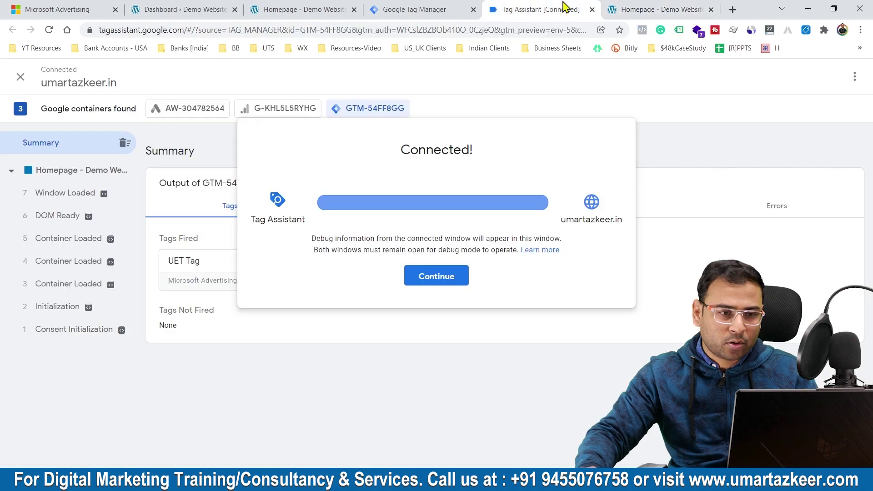
click(438, 276)
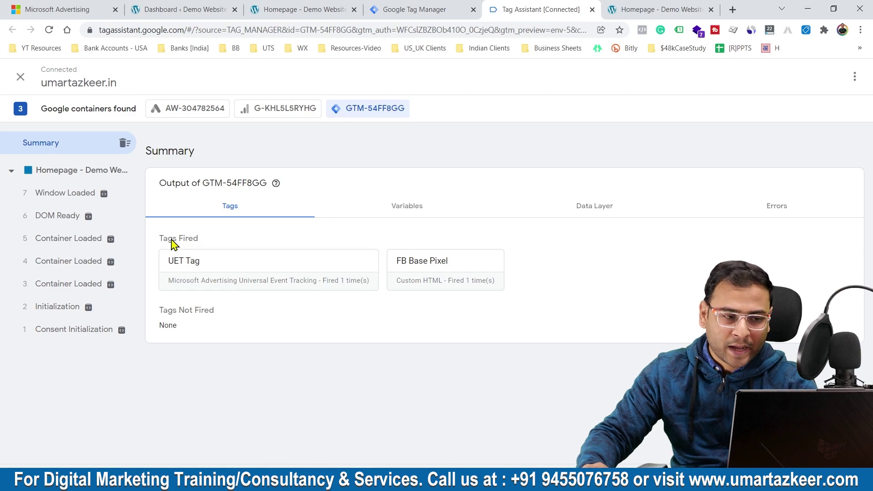
drag(160, 239, 211, 247)
Open the demo website's Accessories category page and check in Tag Assistant which tags fired on it.
click(650, 8)
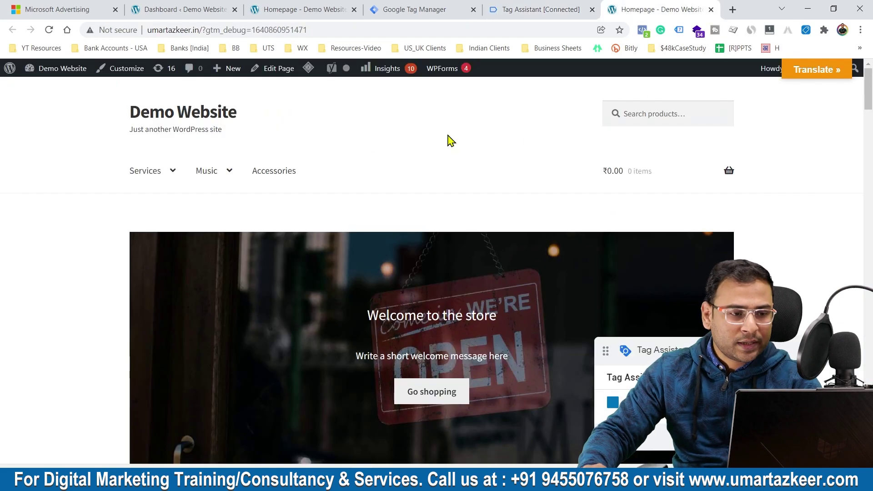
click(274, 177)
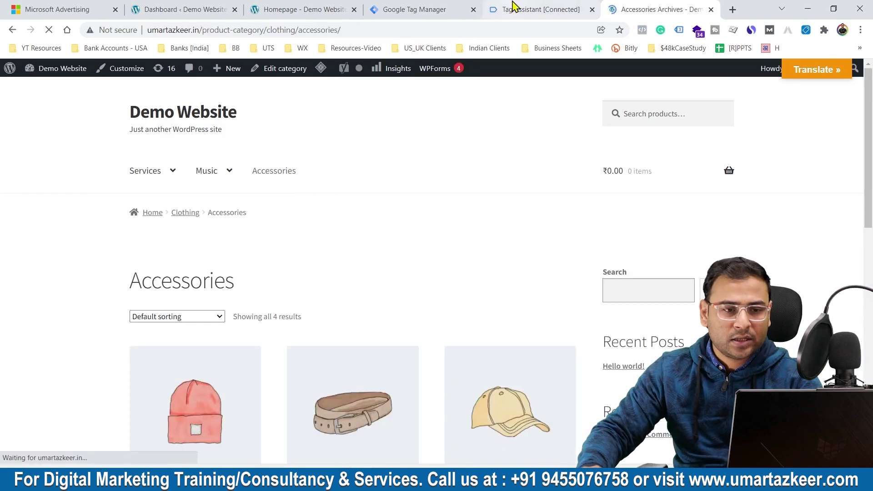
click(514, 8)
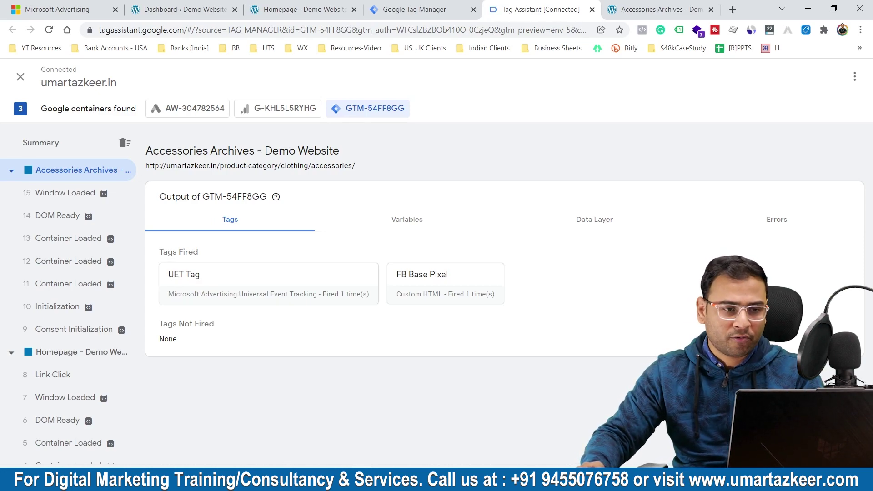
Open the demo website's homepage in a new browser tab and turn on the UET Tag Helper for it.
click(732, 10)
text(umartazkeer.in)
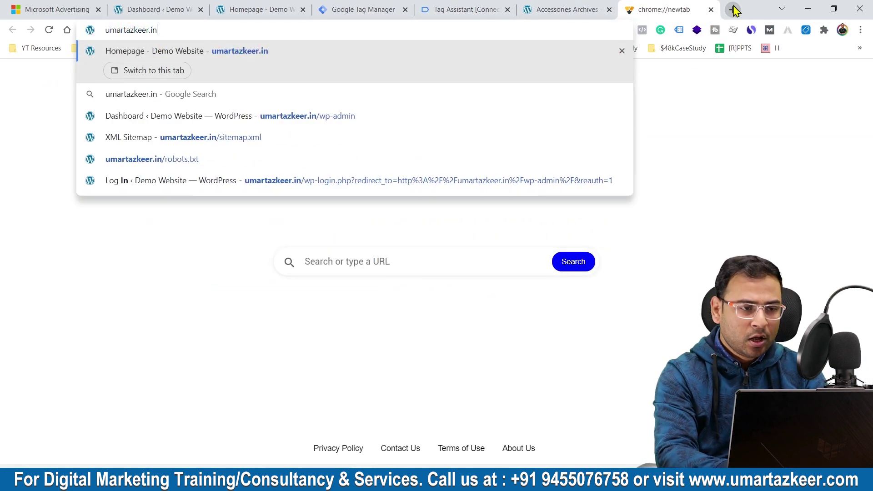
key(Return)
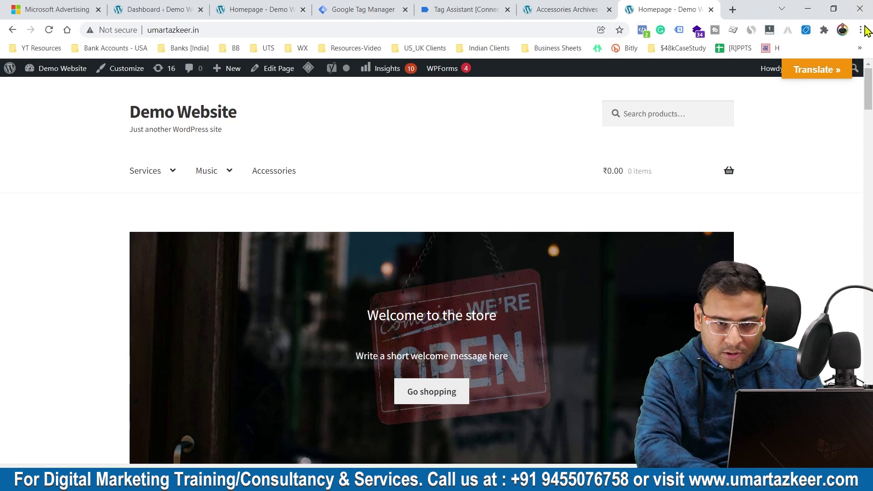
click(806, 30)
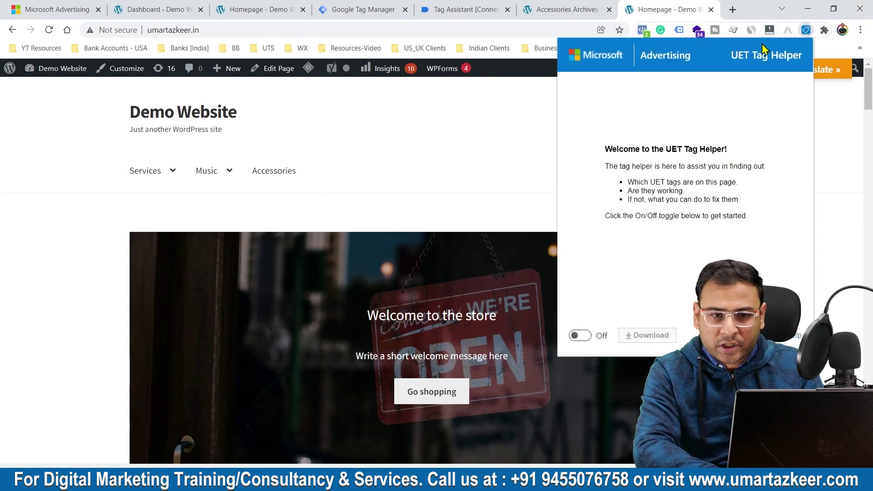
click(579, 336)
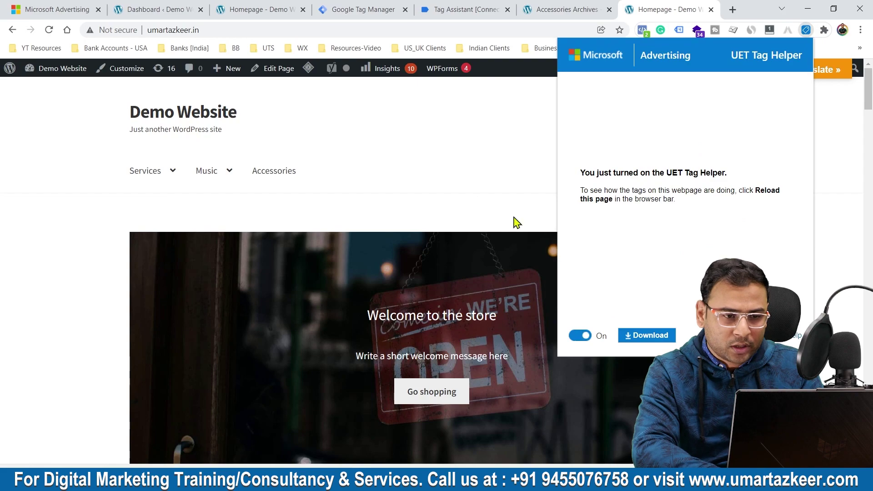
Reload the homepage and check in the UET Tag Helper which UET tags it detects.
click(516, 220)
click(46, 32)
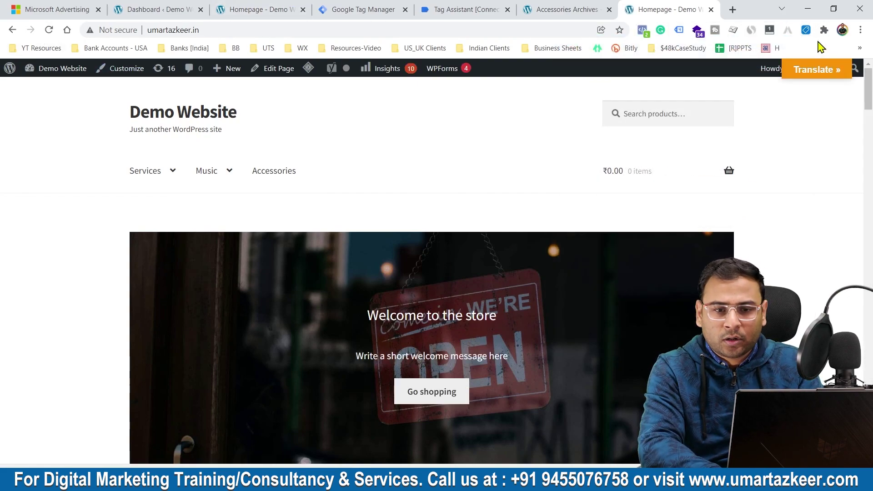
click(806, 30)
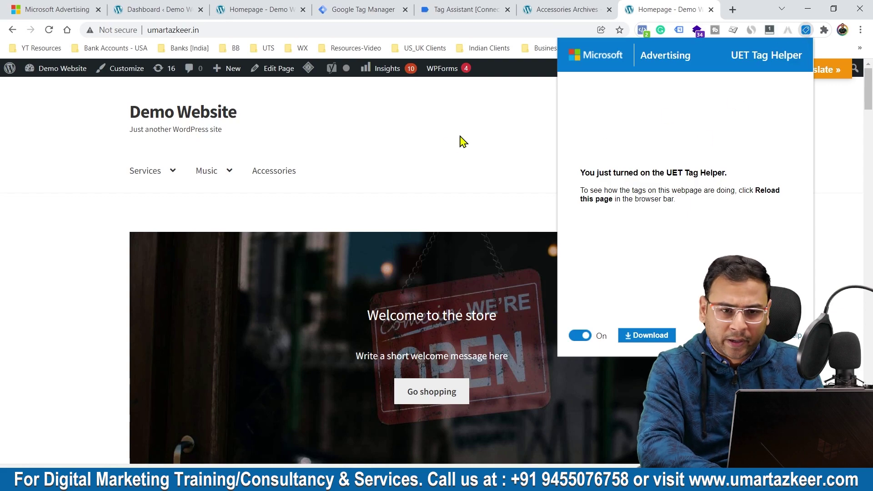
click(462, 141)
click(805, 31)
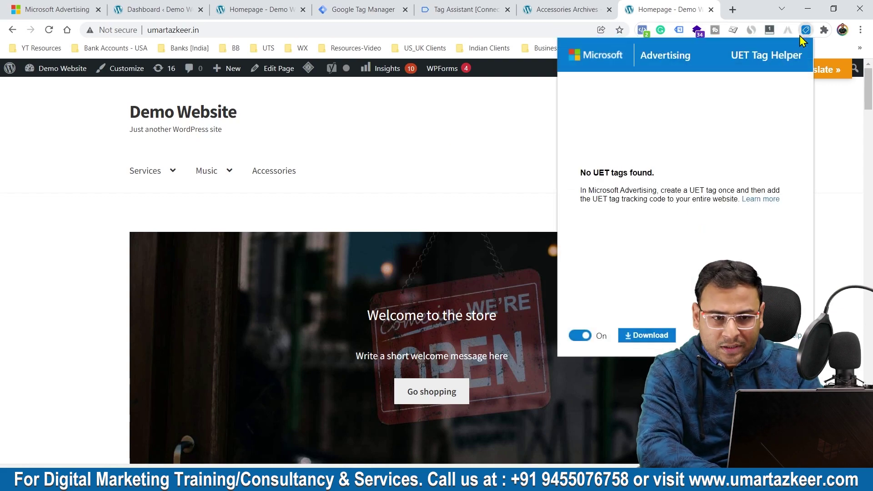
click(473, 139)
key(F5)
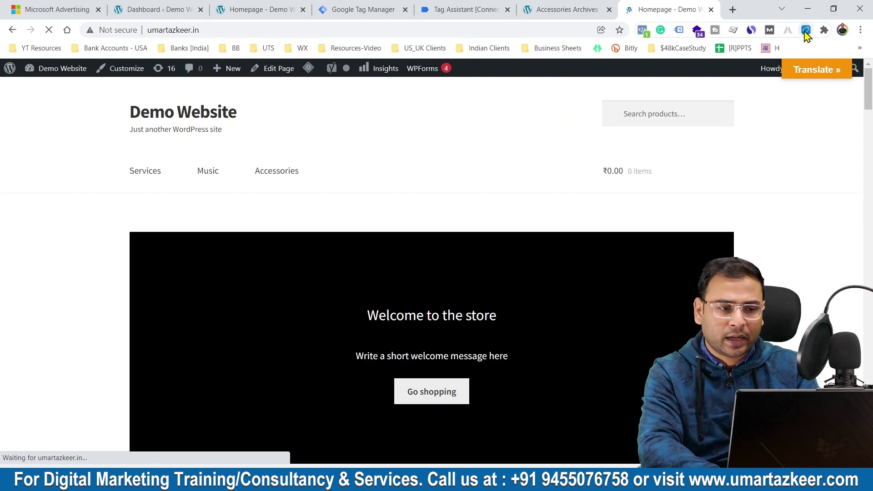
click(805, 30)
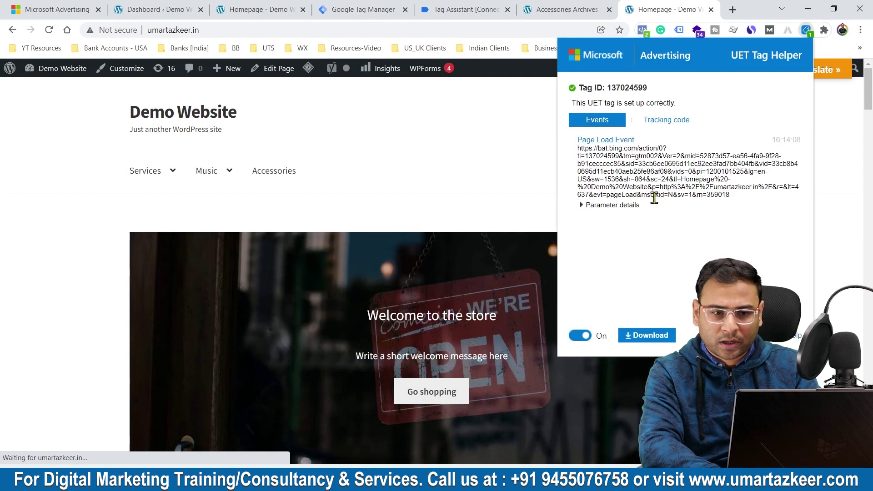
Examine the tag ID and setup status that the UET Tag Helper reports for the homepage.
drag(608, 87, 648, 87)
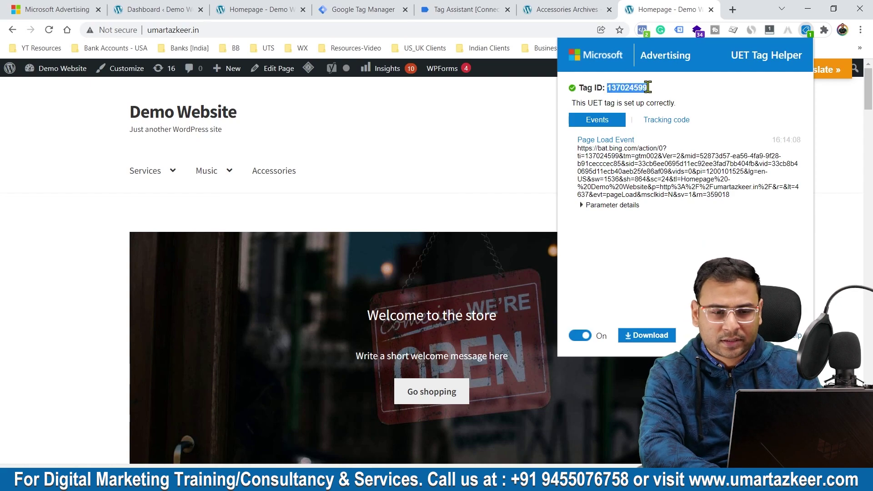
click(680, 90)
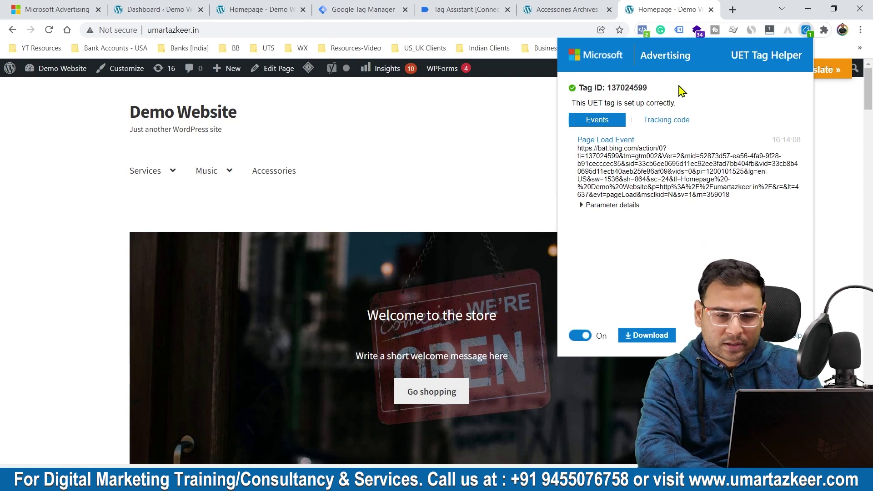
drag(608, 88, 662, 84)
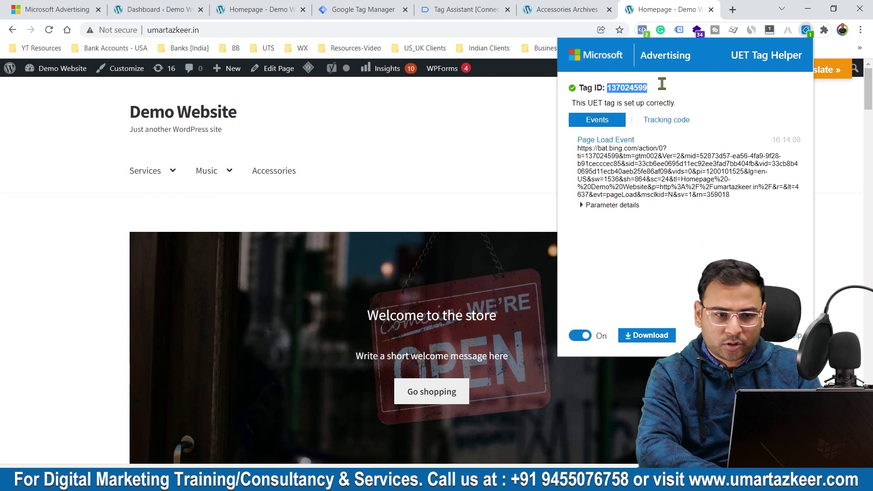
click(714, 96)
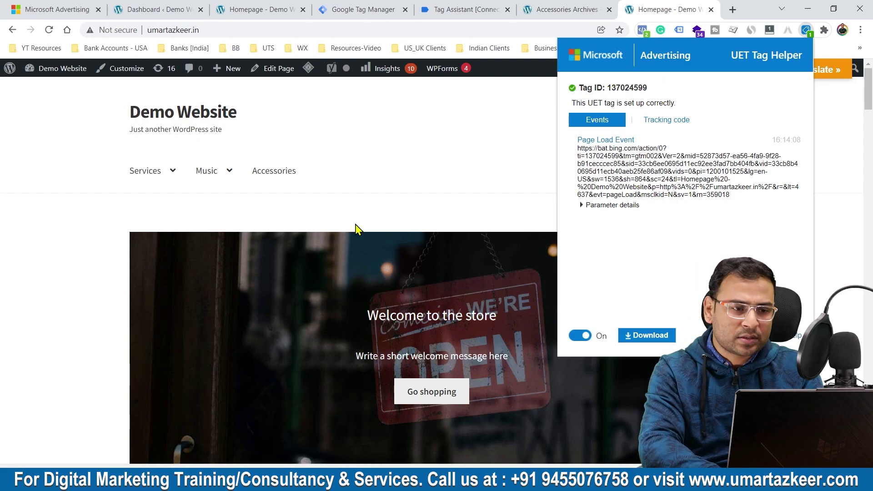
Open the demo website's Accessories category page and check its UET tag in the UET Tag Helper.
click(421, 166)
click(263, 172)
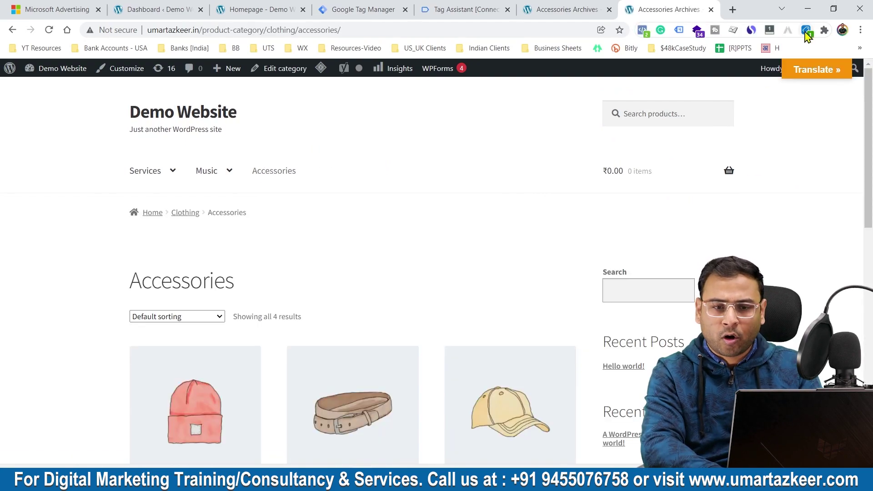
click(807, 34)
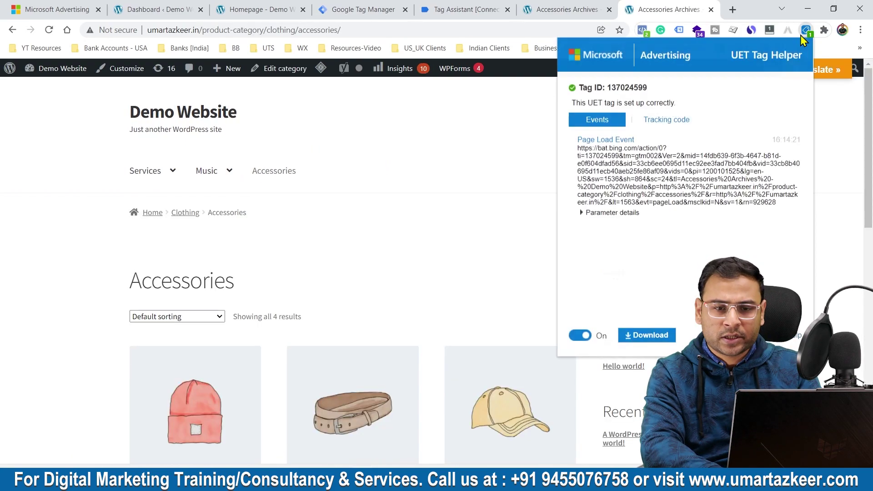
click(494, 169)
Search Google for "microsoftads" in a new browser tab and open the Microsoft Advertising site from the results.
click(732, 10)
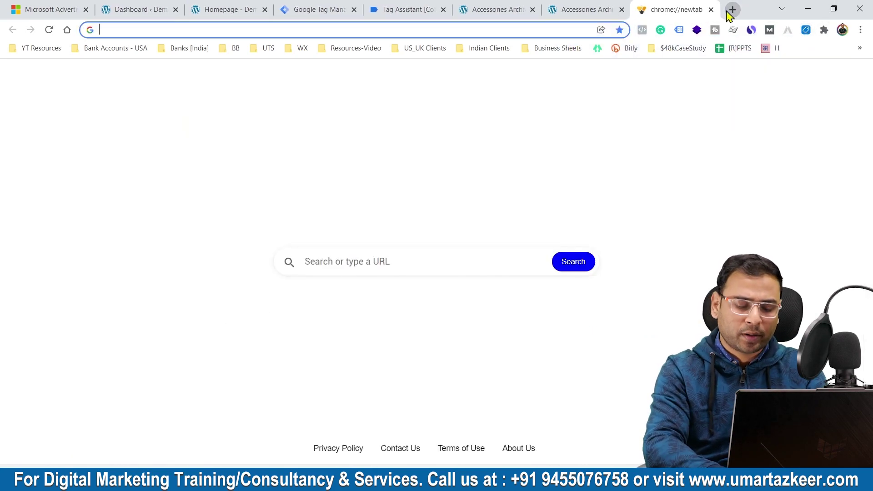
text(microsoft )
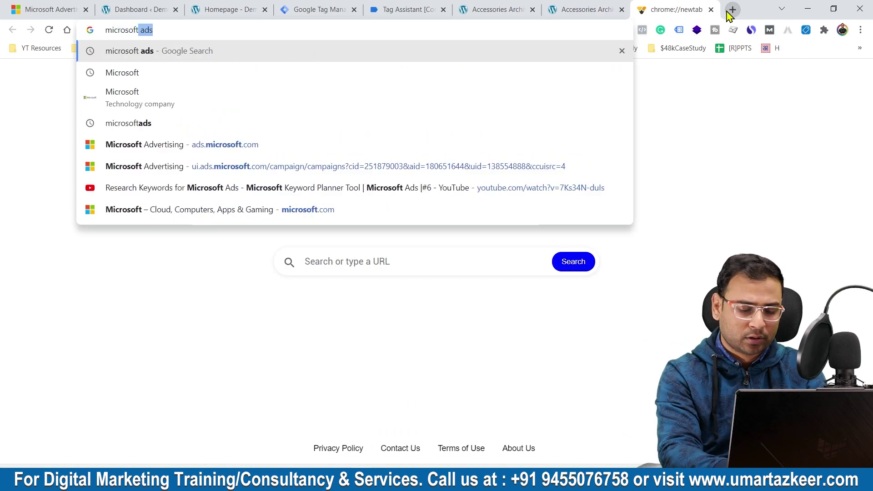
text(ads)
key(Return)
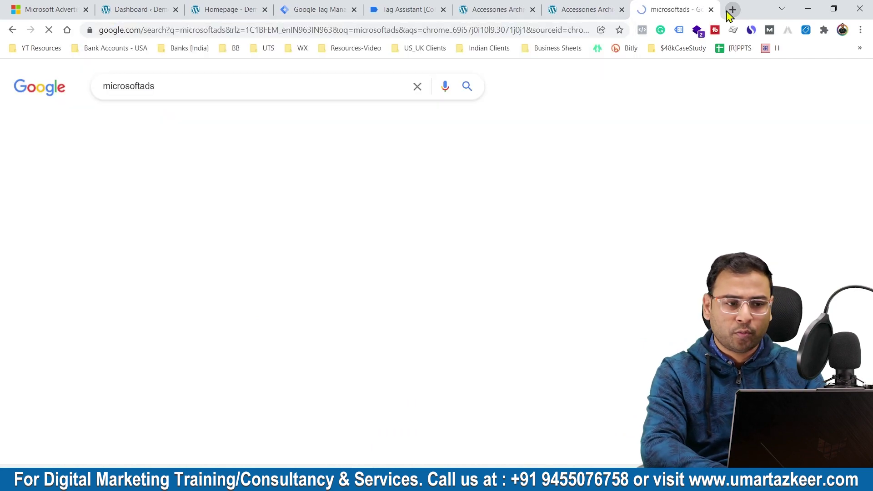
click(161, 289)
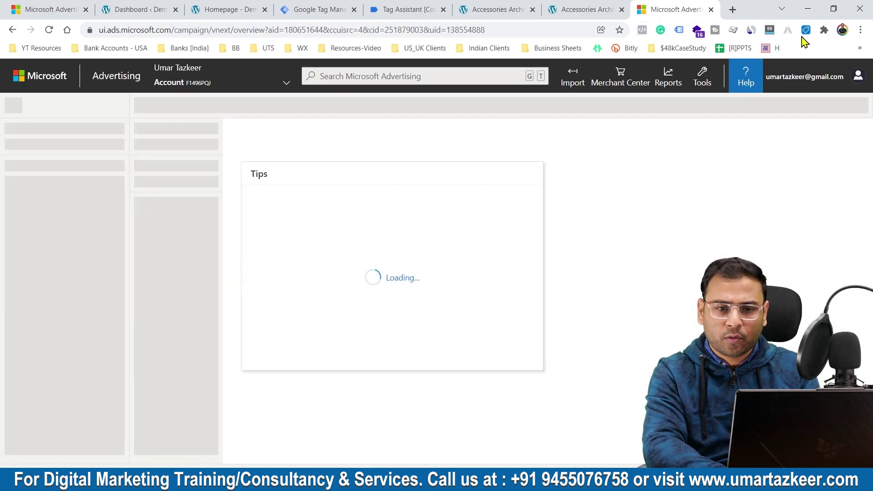
Turn on the UET Tag Helper for the Microsoft Advertising page, reload it, examine the reported tag ID and close the page.
click(805, 30)
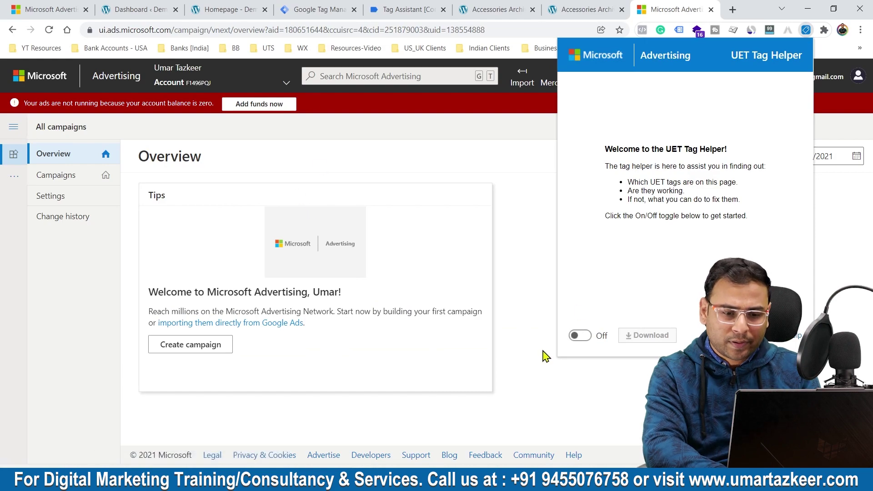
click(589, 335)
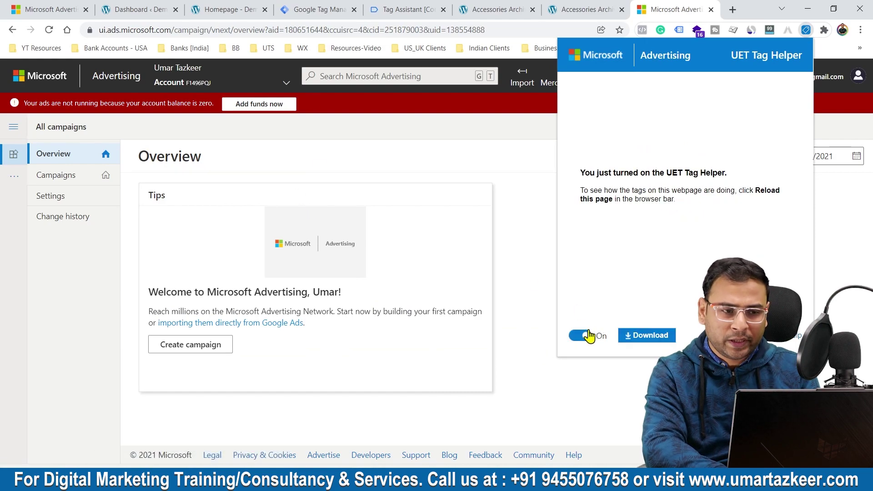
click(49, 30)
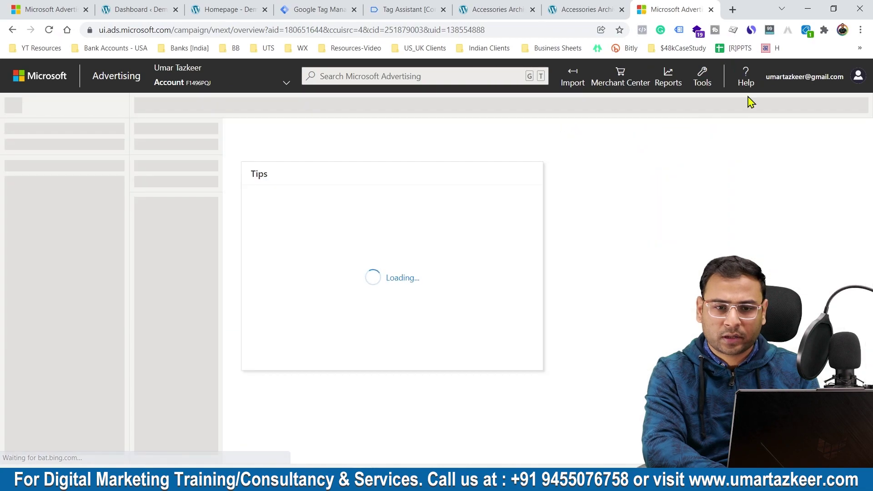
click(806, 30)
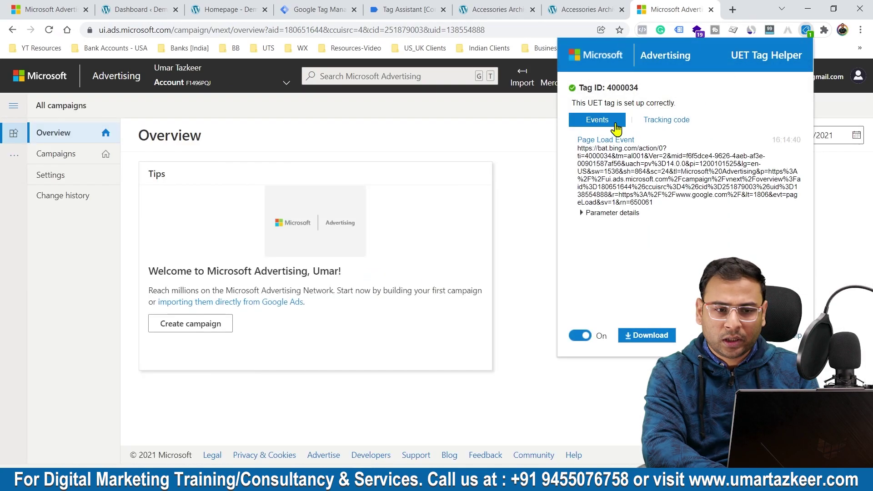
double_click(626, 88)
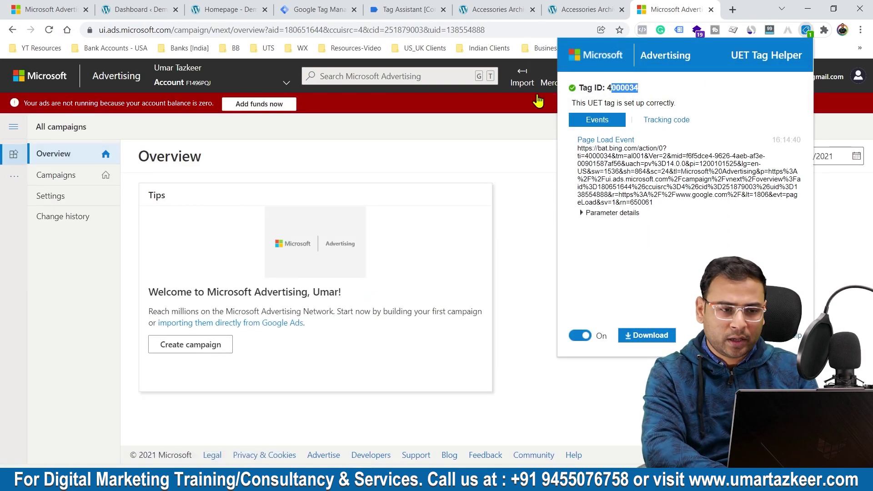
click(453, 108)
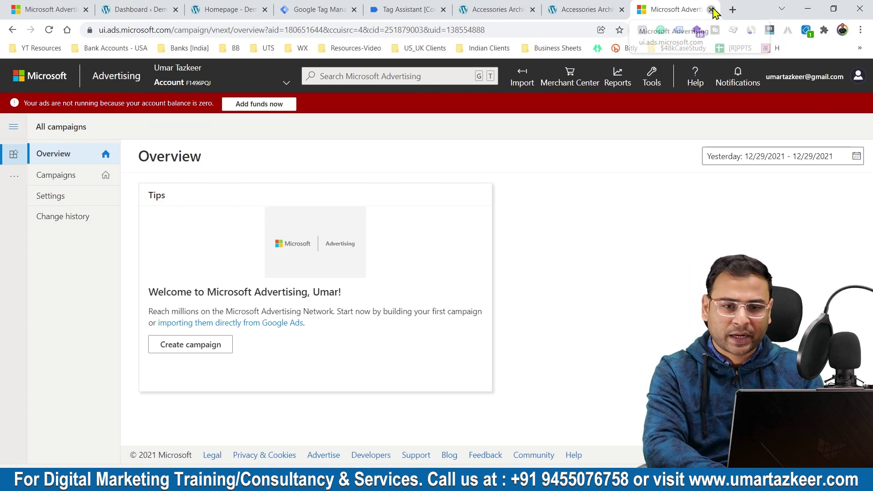
click(711, 10)
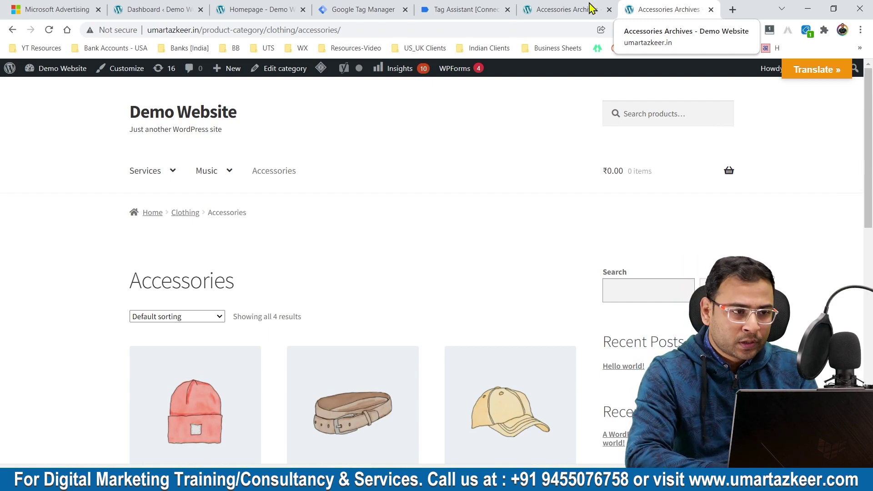
Return to the Microsoft Advertising UET tag list and examine DemoTag's tracking status and its explanation.
click(39, 6)
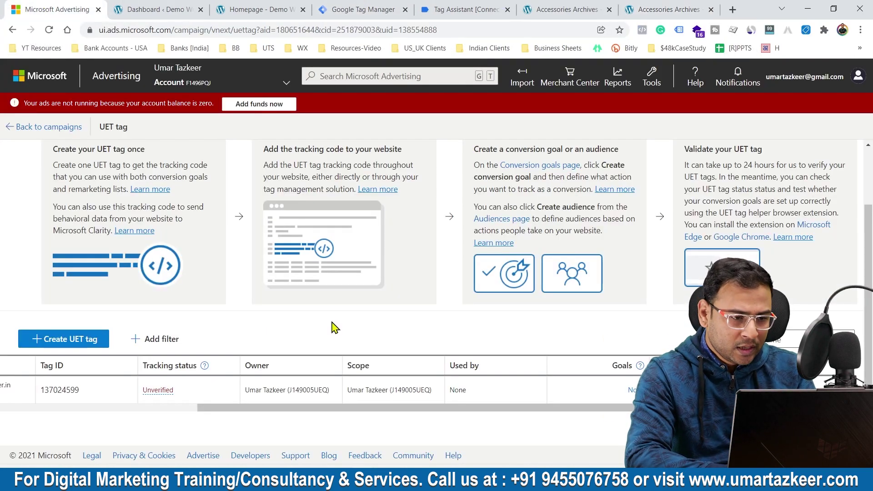
drag(308, 408, 41, 413)
scroll(318, 407, right, 3)
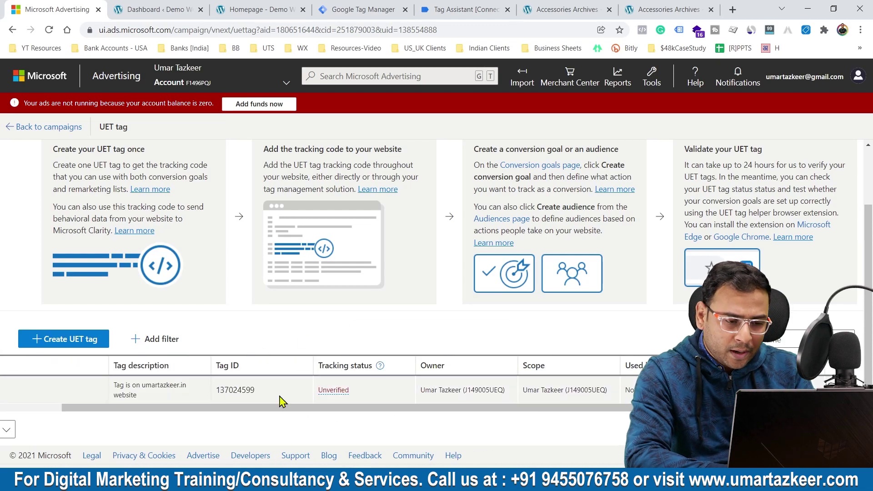
mouse_move(350, 394)
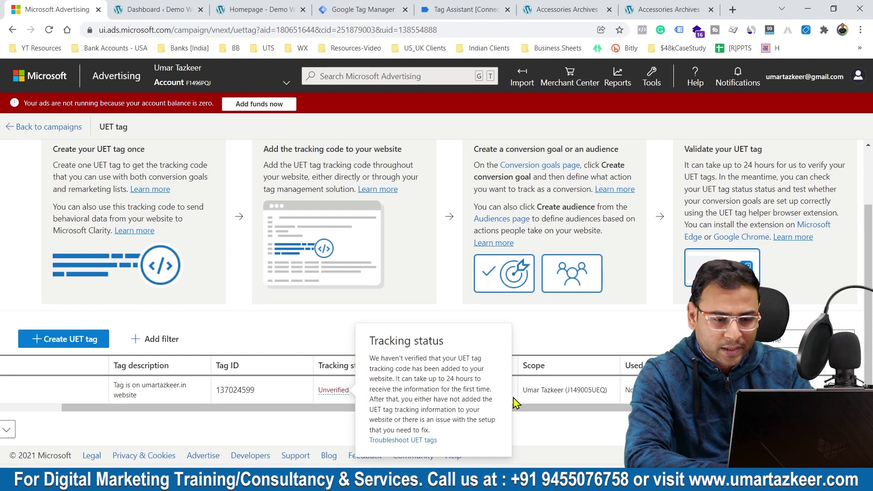
scroll(417, 389, right, 1)
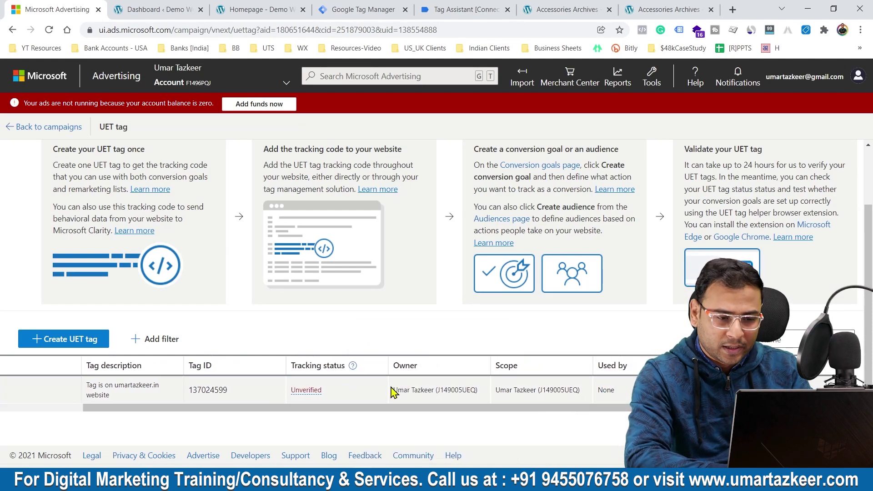
drag(404, 394, 564, 388)
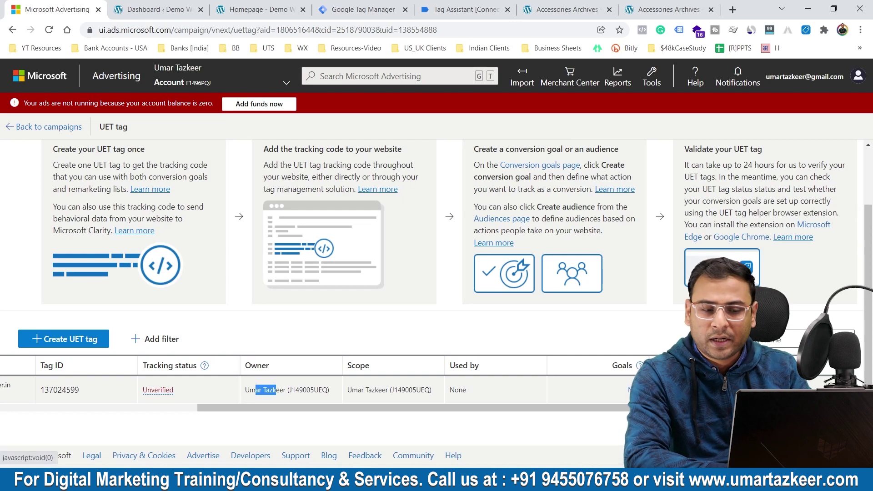
scroll(233, 436, left, 5)
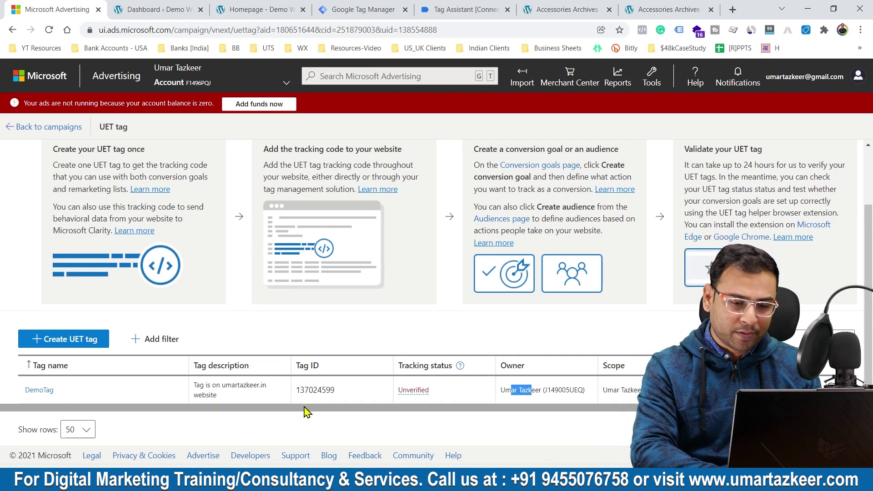
View the tracking code of DemoTag from the UET tag list and close the code window.
drag(307, 412, 580, 406)
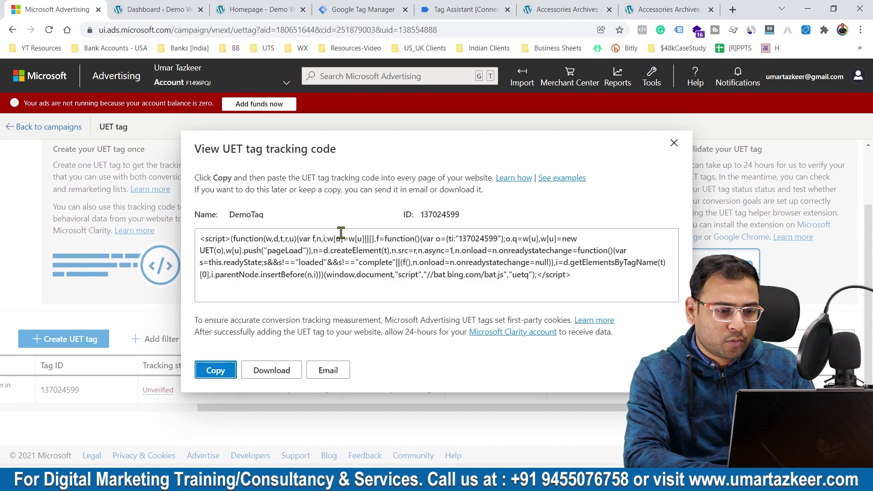
drag(341, 233, 478, 281)
click(562, 278)
click(674, 143)
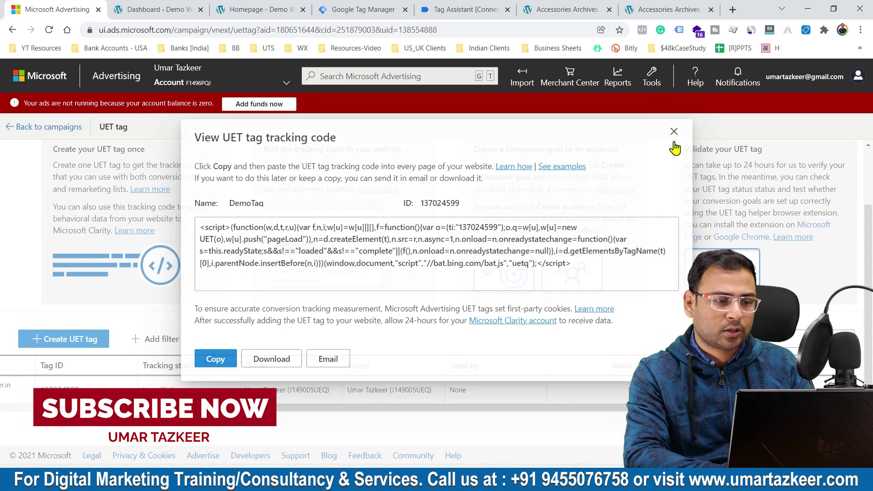